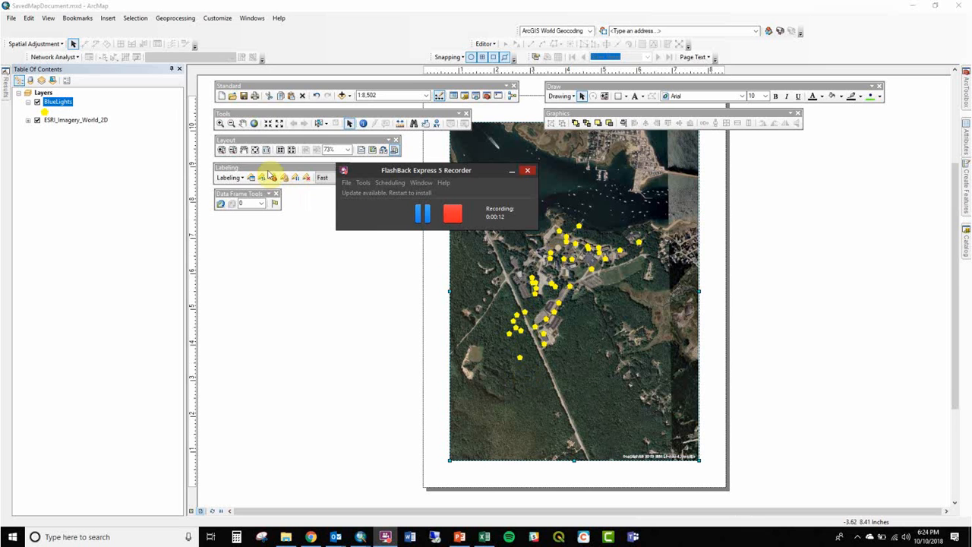
- Open the BlueLights layer's label placement properties and review the label density and fitting strategy options
click(219, 124)
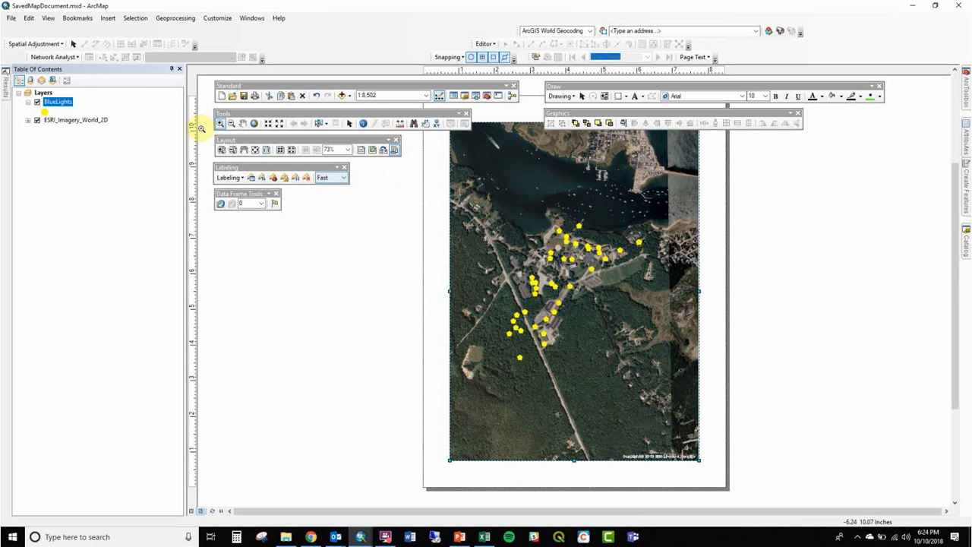
right_click(65, 103)
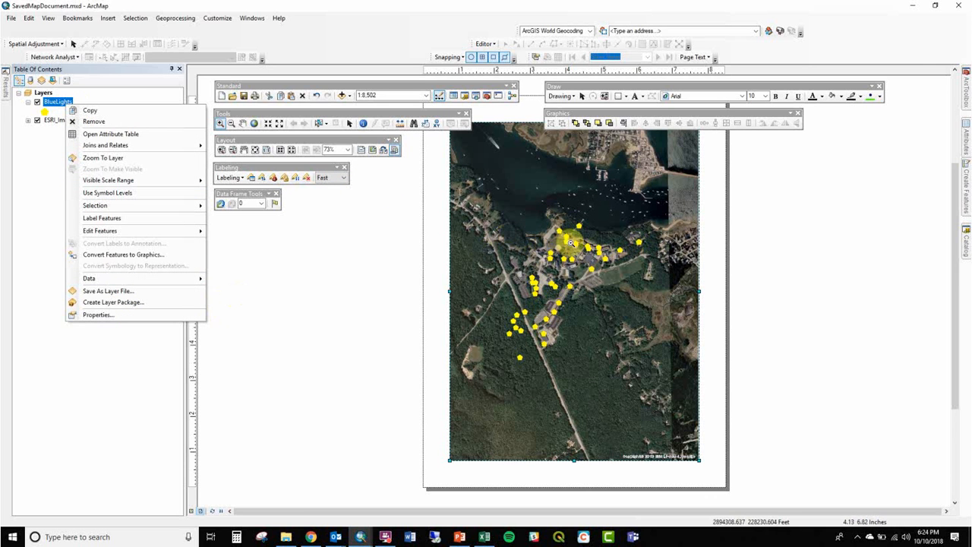
click(186, 315)
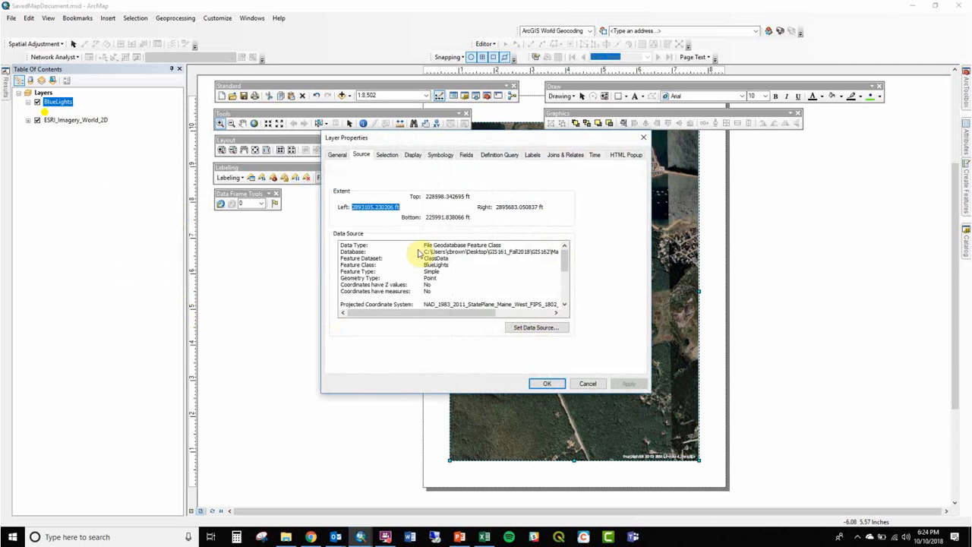
click(531, 155)
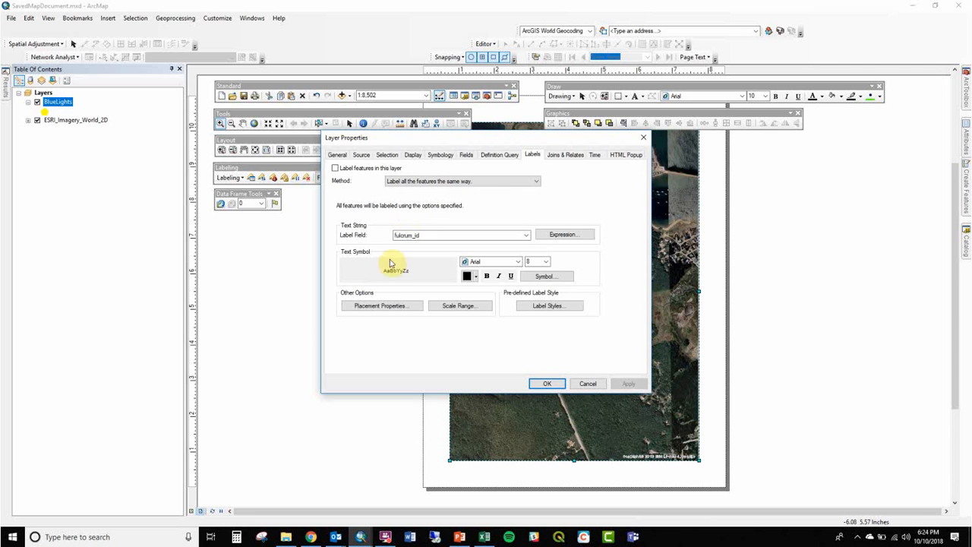
click(397, 306)
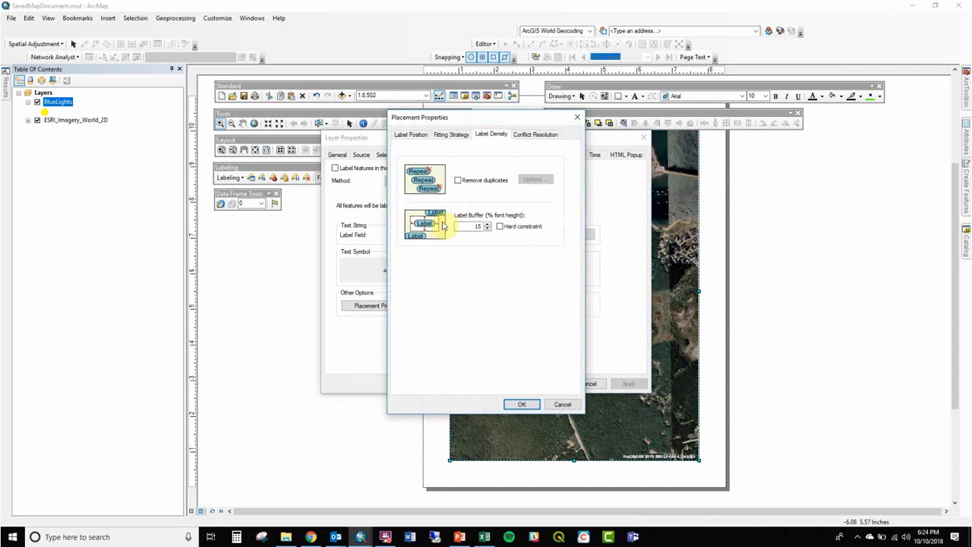
click(458, 136)
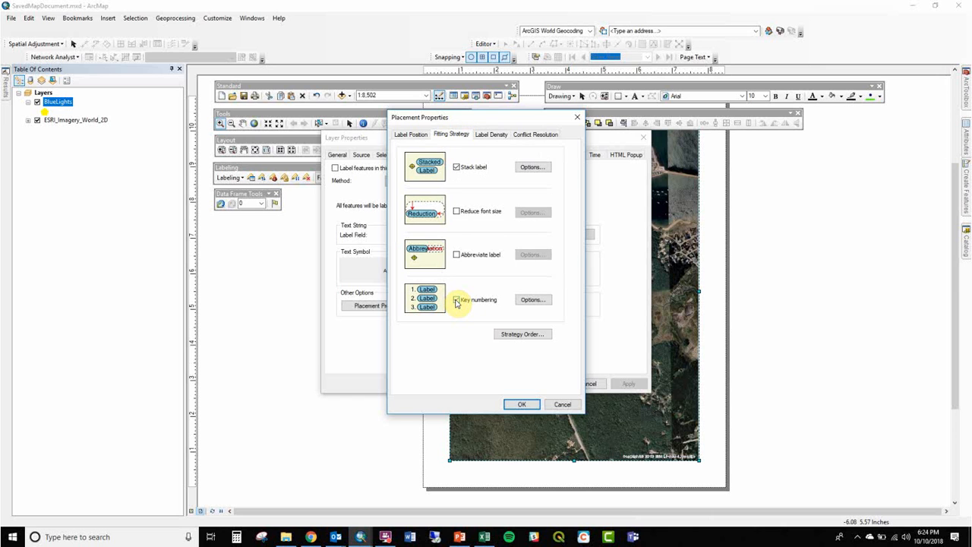
click(516, 403)
- Enable labels for the BlueLights layer and apply the white, bold 8-point Arial text symbol with a dark halo
click(373, 169)
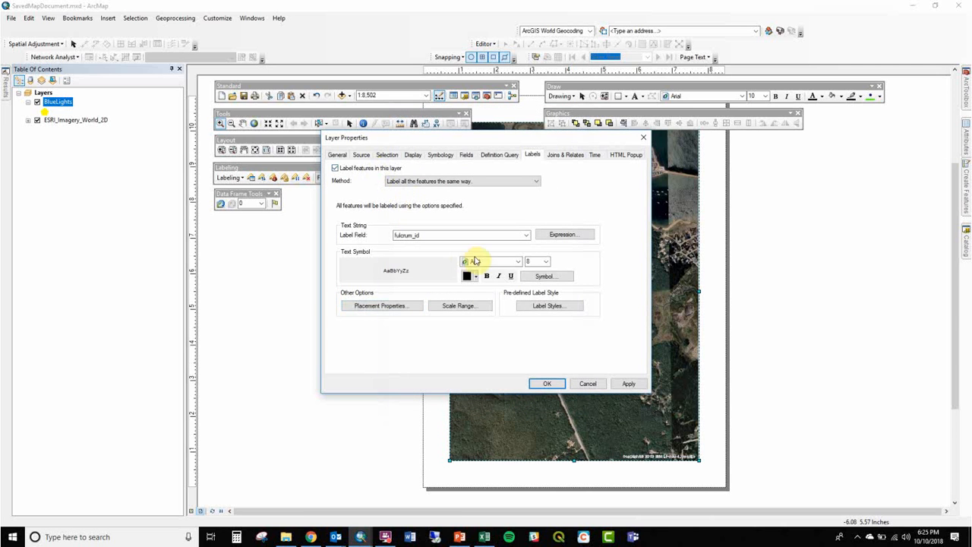
click(533, 277)
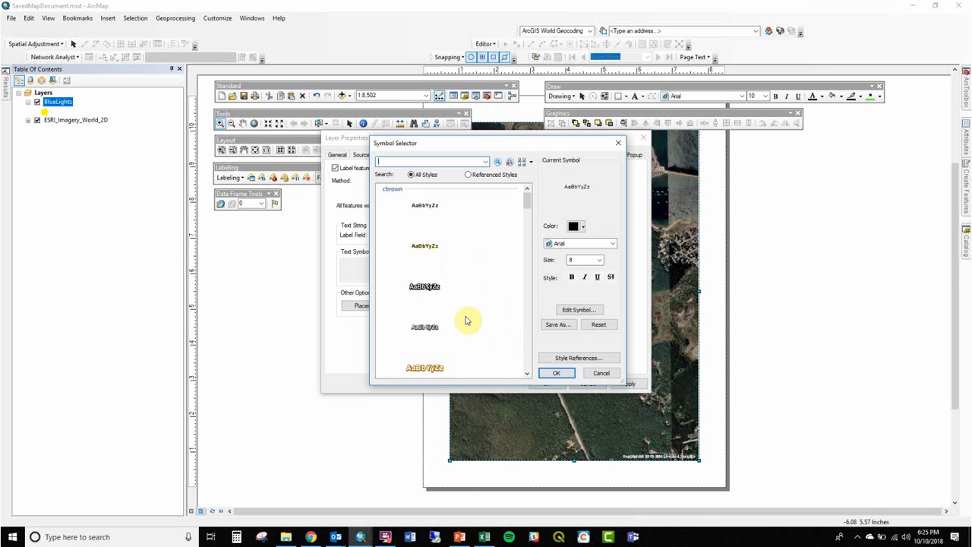
click(424, 328)
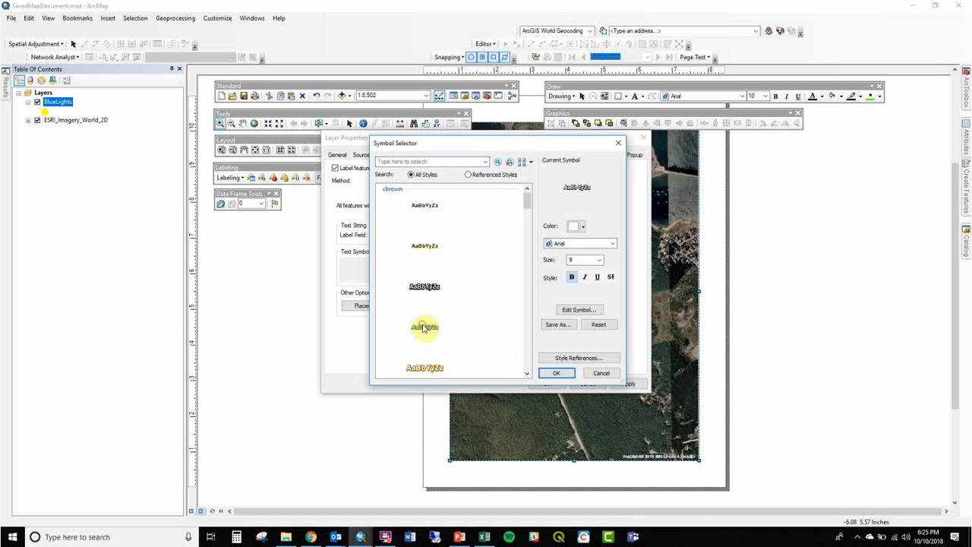
click(554, 371)
click(557, 383)
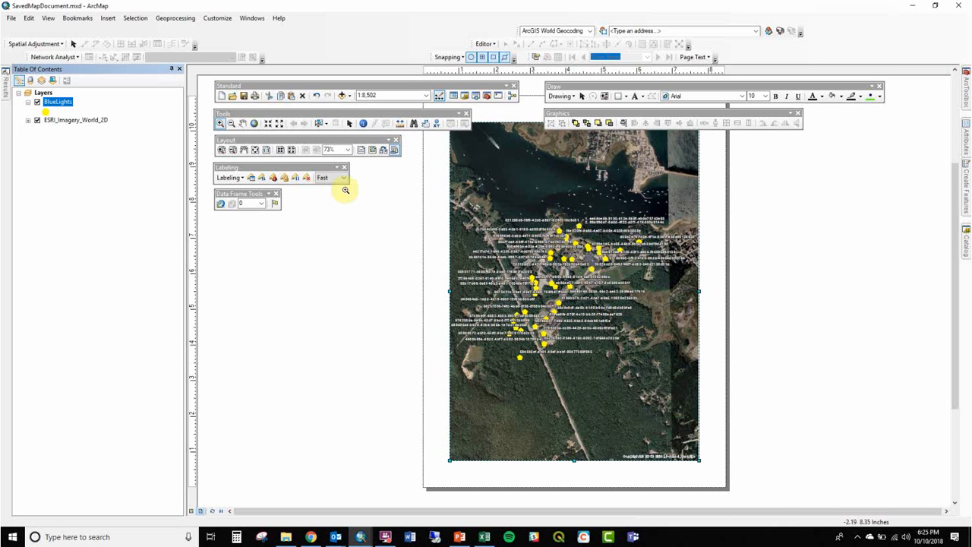
- Change the label field of the BlueLights layer to status
click(58, 103)
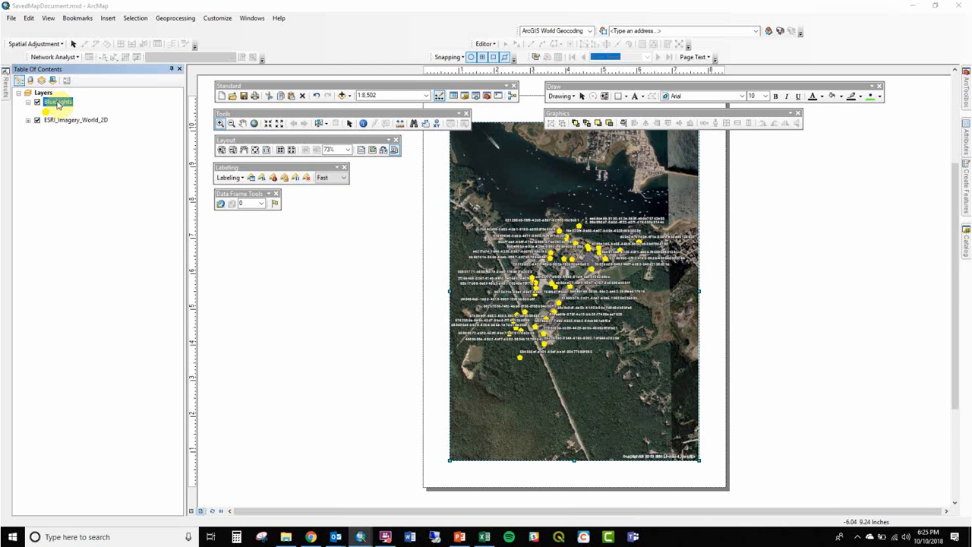
double_click(57, 103)
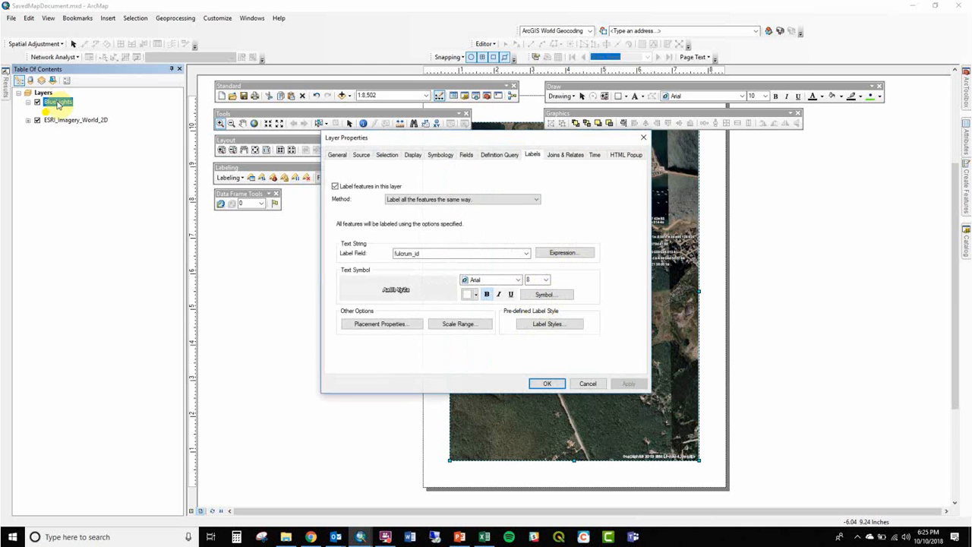
click(465, 255)
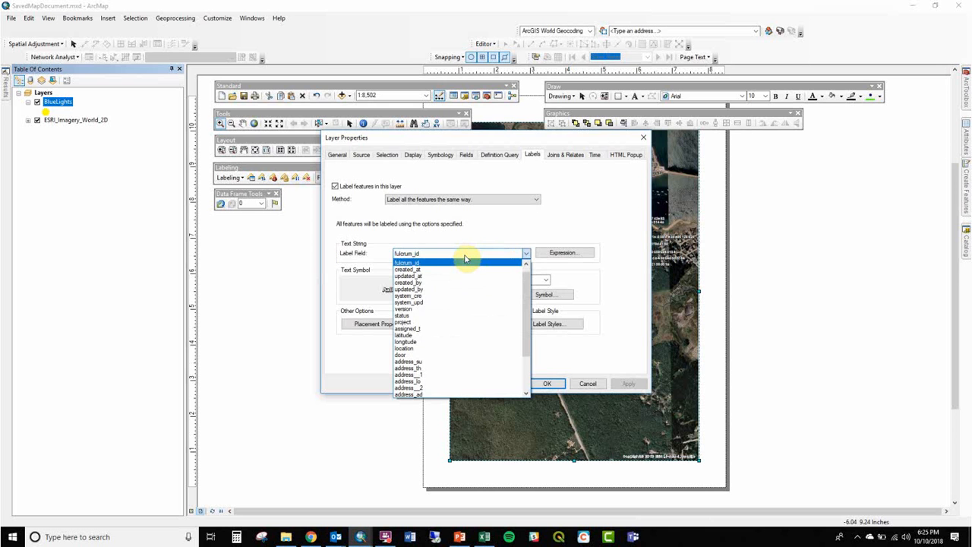
click(466, 315)
click(540, 384)
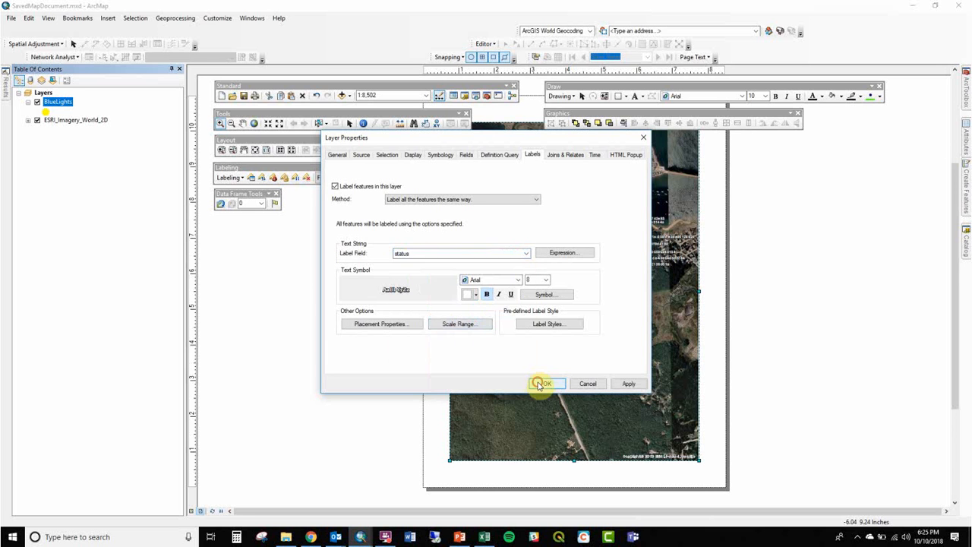
- Examine all fields in the BlueLights attribute table at full-screen size for usable label values, and close the table
right_click(59, 101)
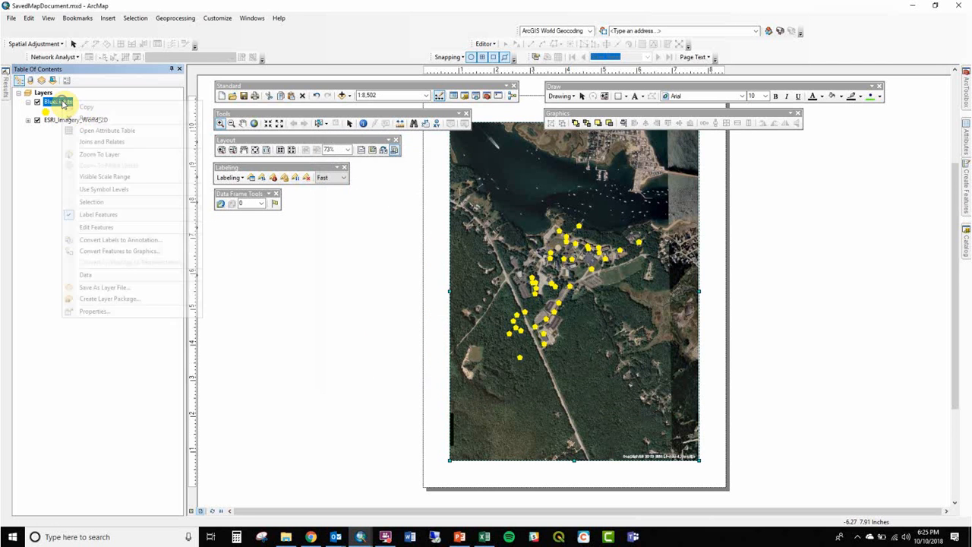
click(98, 133)
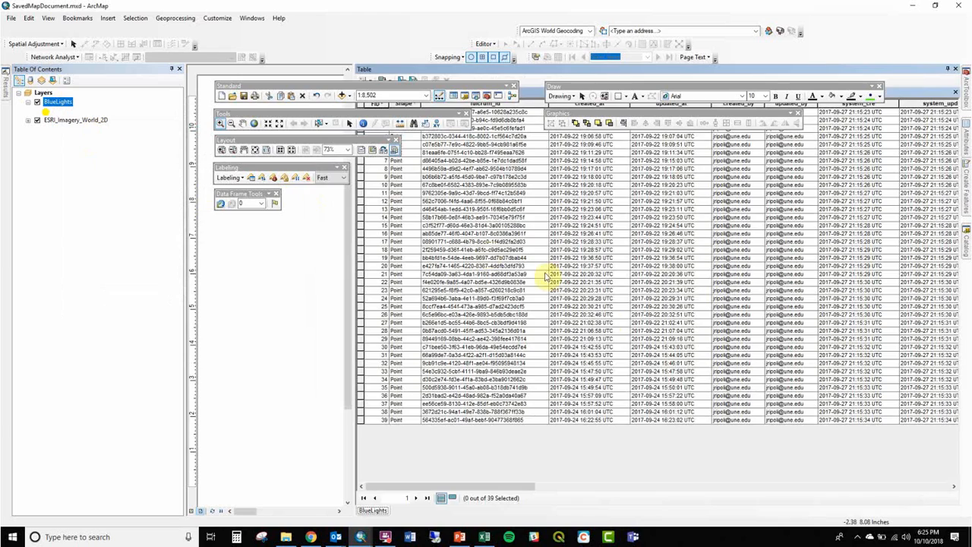
drag(877, 65, 671, 4)
drag(816, 10, 715, 28)
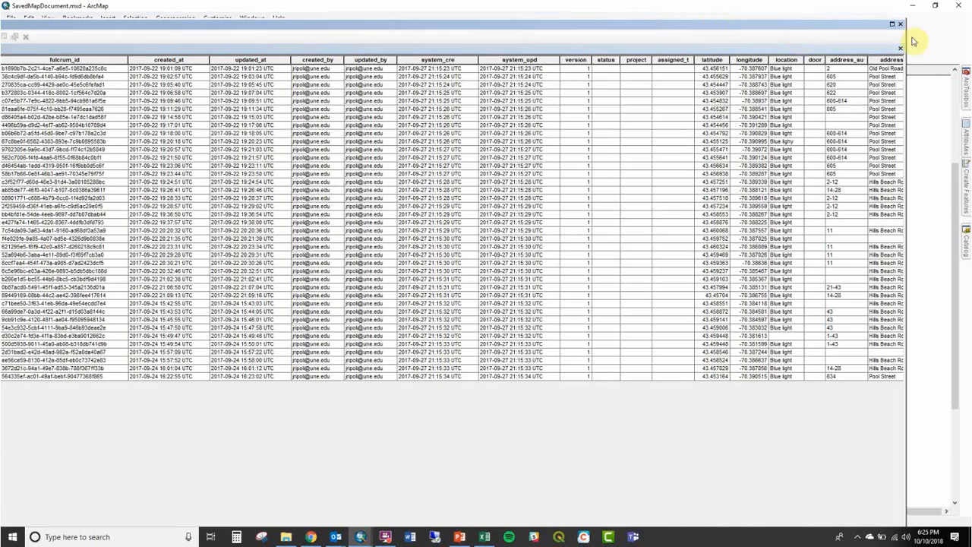
click(892, 25)
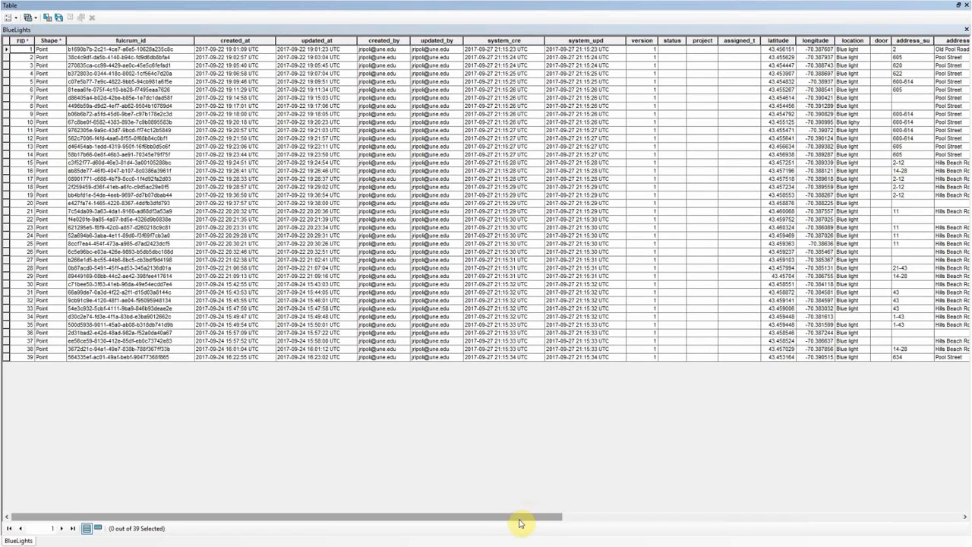
drag(519, 521, 744, 514)
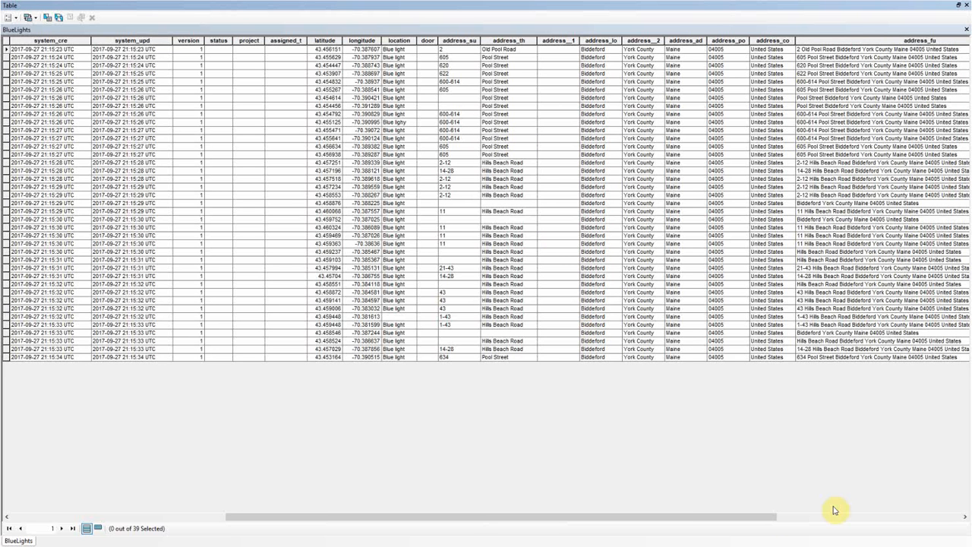
drag(759, 516, 448, 543)
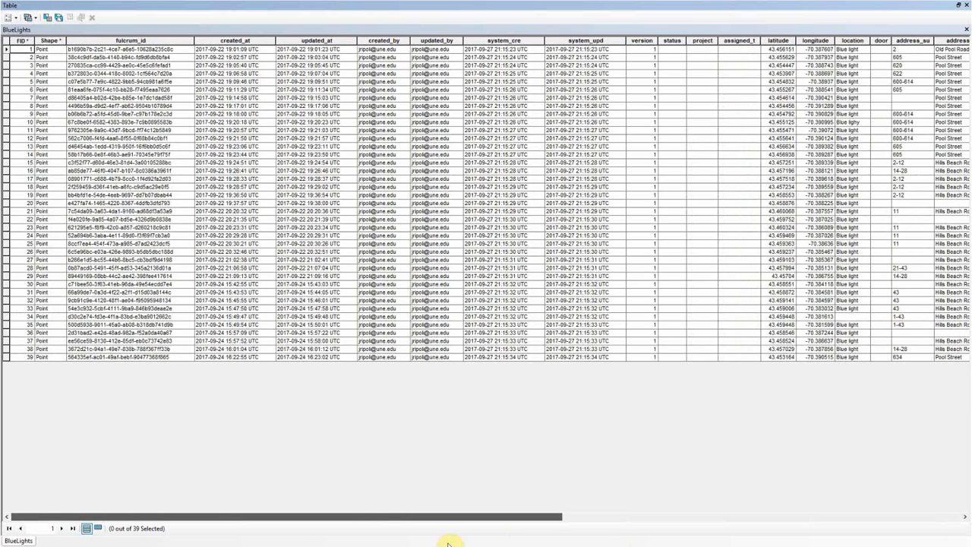
click(968, 6)
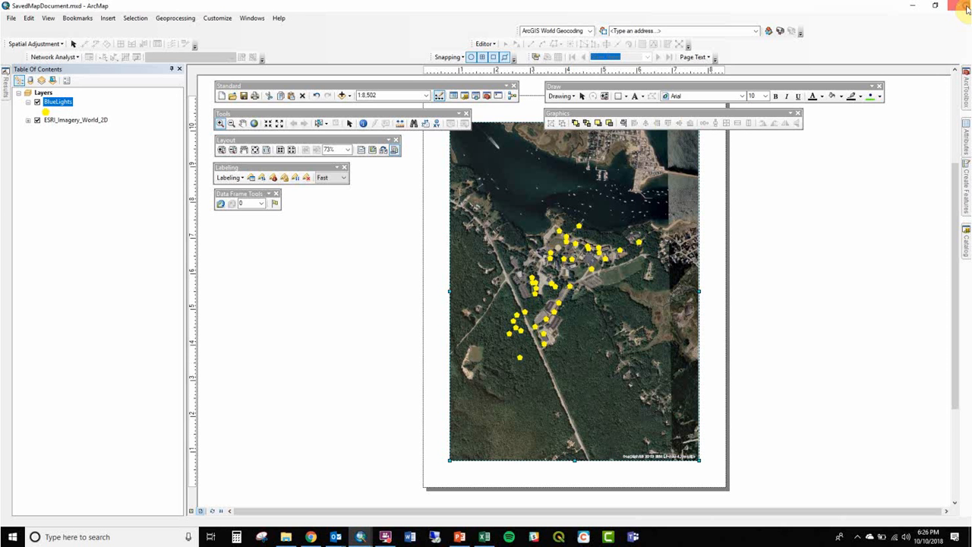
right_click(64, 105)
mouse_move(143, 275)
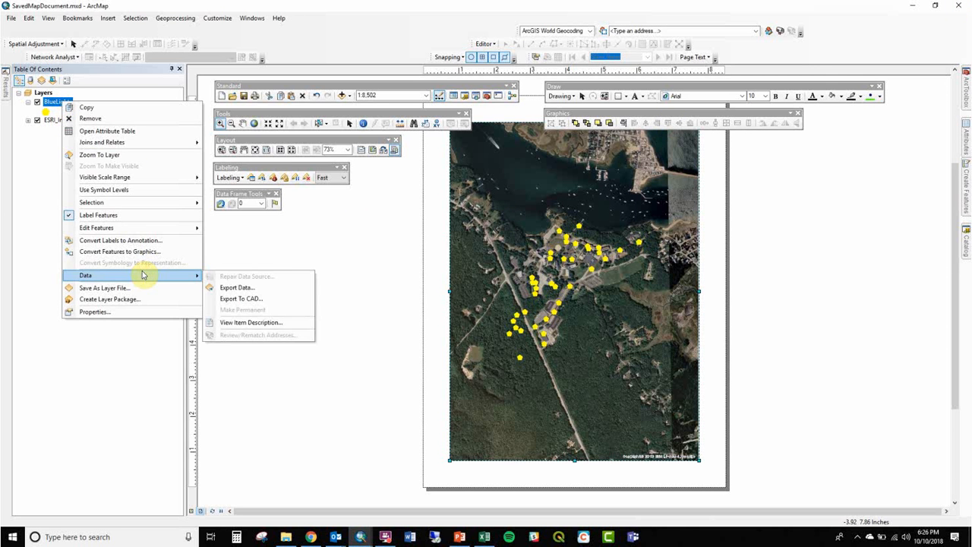
click(146, 312)
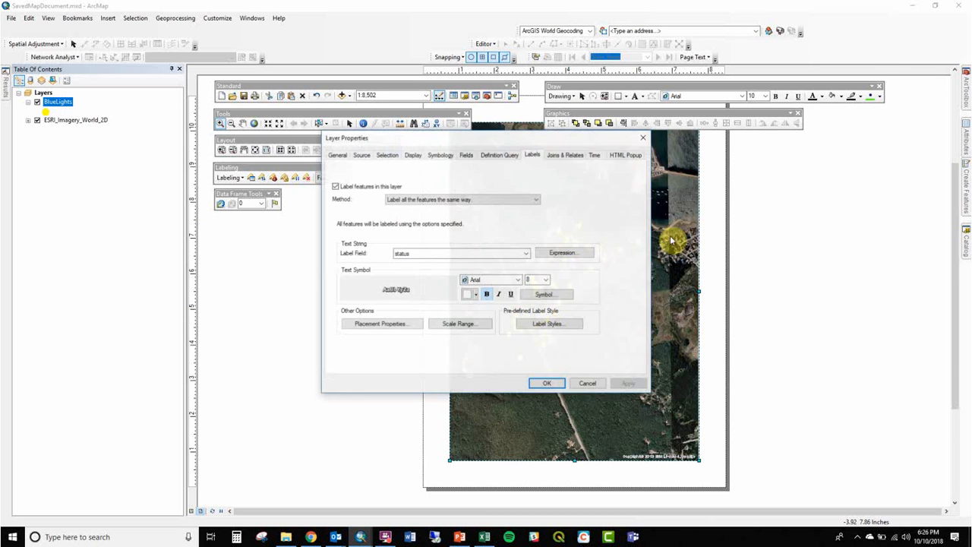
click(643, 139)
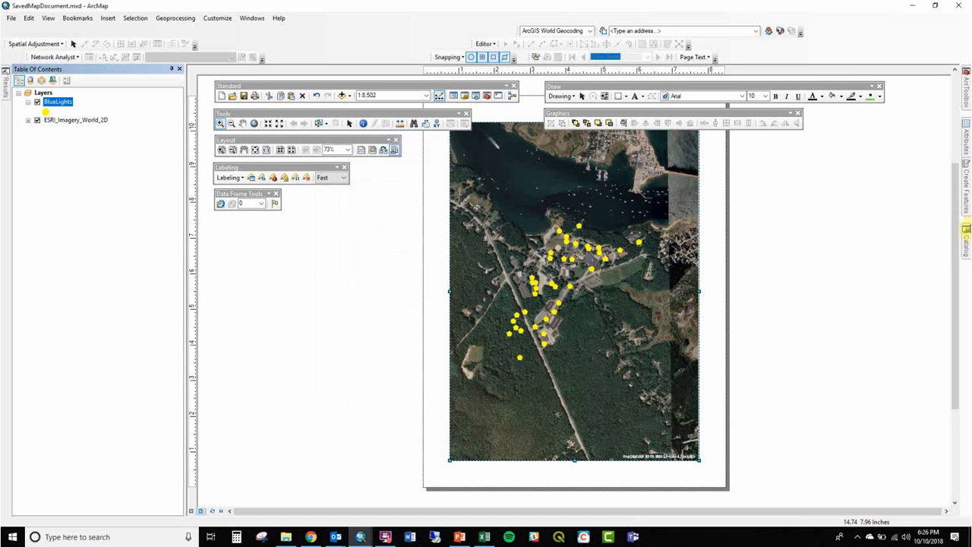
- Browse the Catalog's Desktop folder connection to GIS161_Fall2018, Data, UNE_GDB and expand the ClassData.gdb geodatabase
click(965, 233)
click(953, 210)
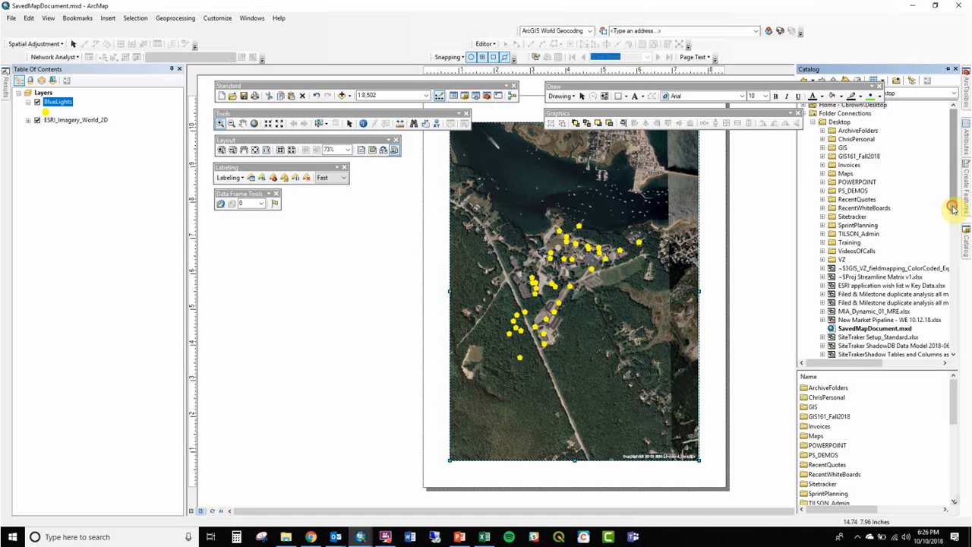
mouse_move(953, 210)
mouse_down()
mouse_move(953, 241)
mouse_move(954, 205)
mouse_up()
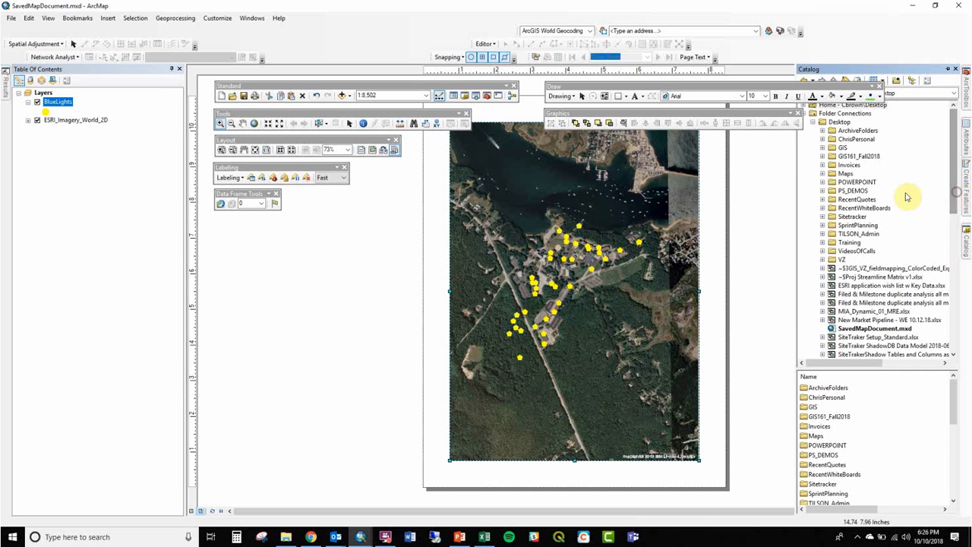
click(821, 156)
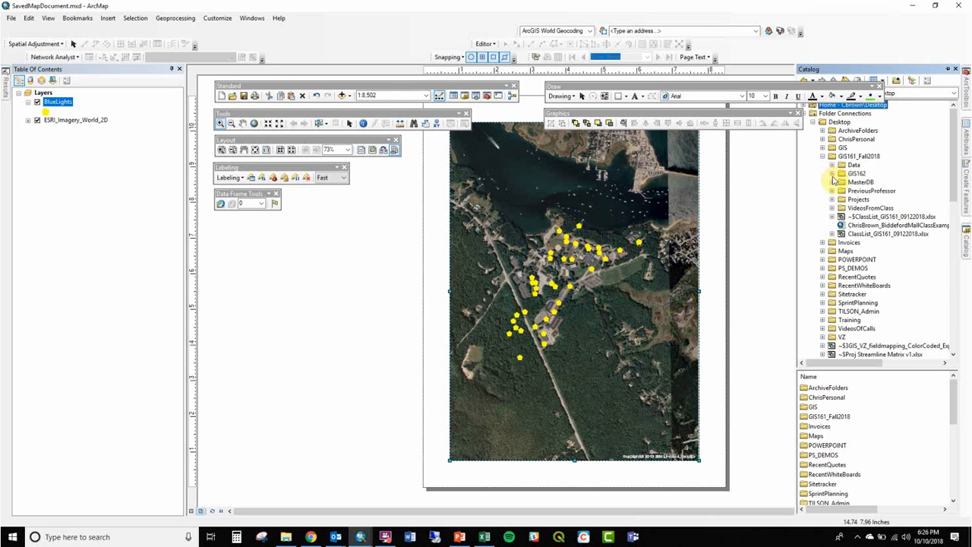
click(832, 165)
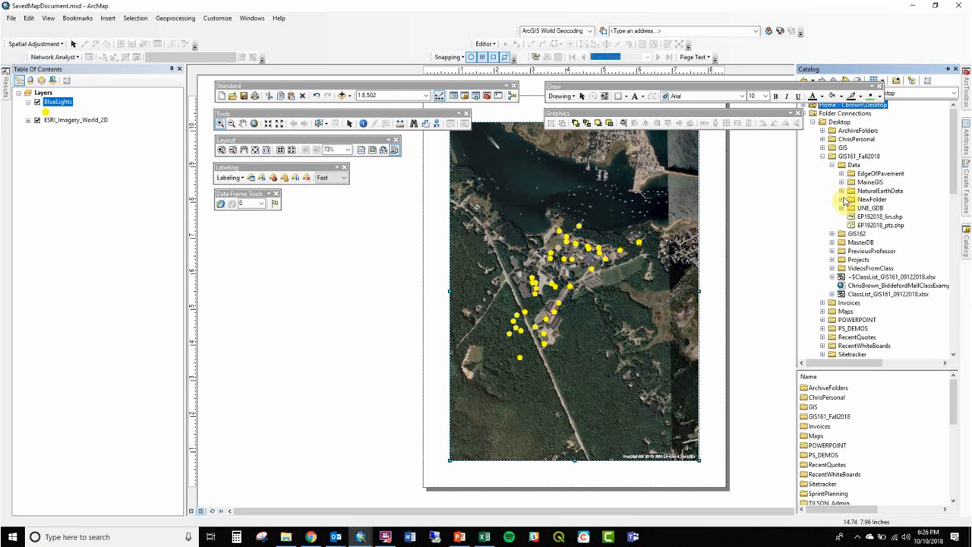
click(841, 208)
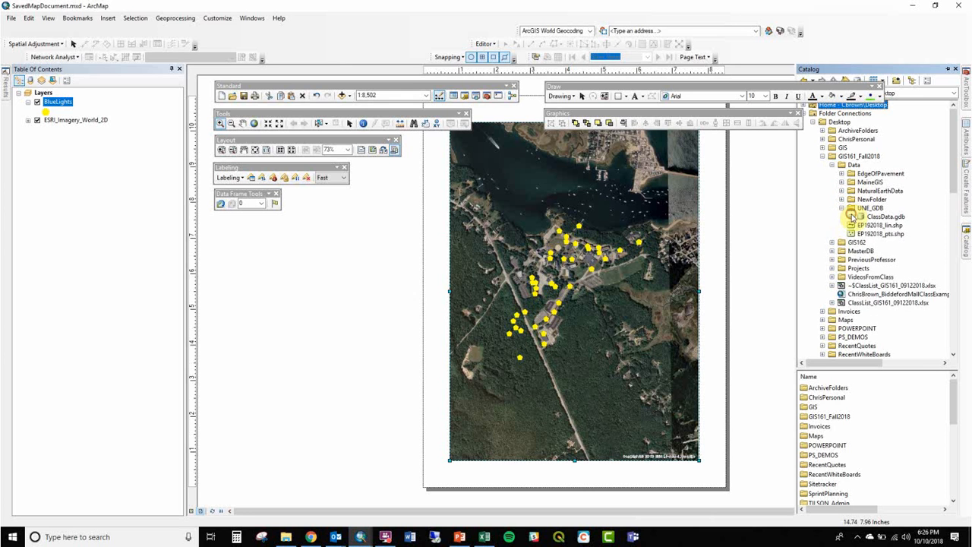
click(851, 216)
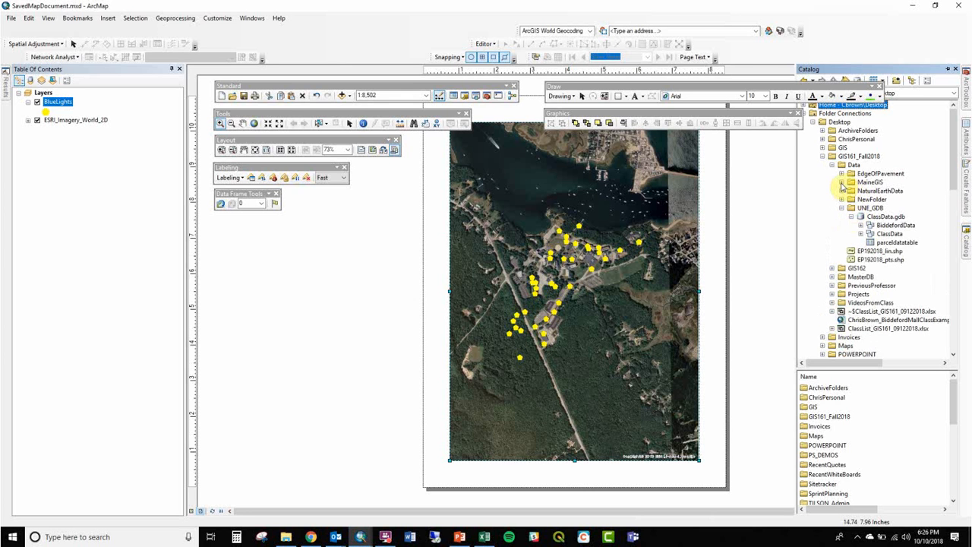
- Look through the MaineGIS, NaturalEarthData and NewFolder folders for a dataset suitable for labelling
click(842, 183)
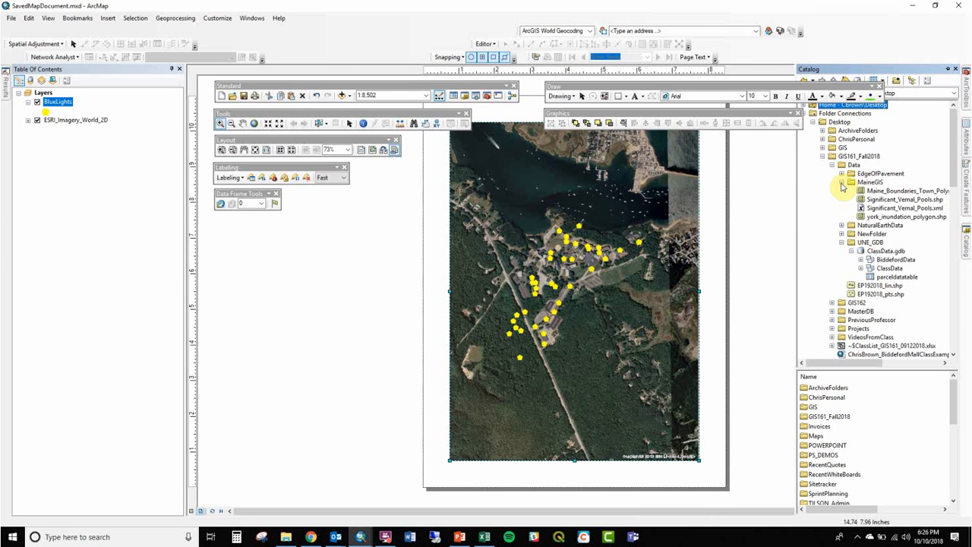
click(841, 226)
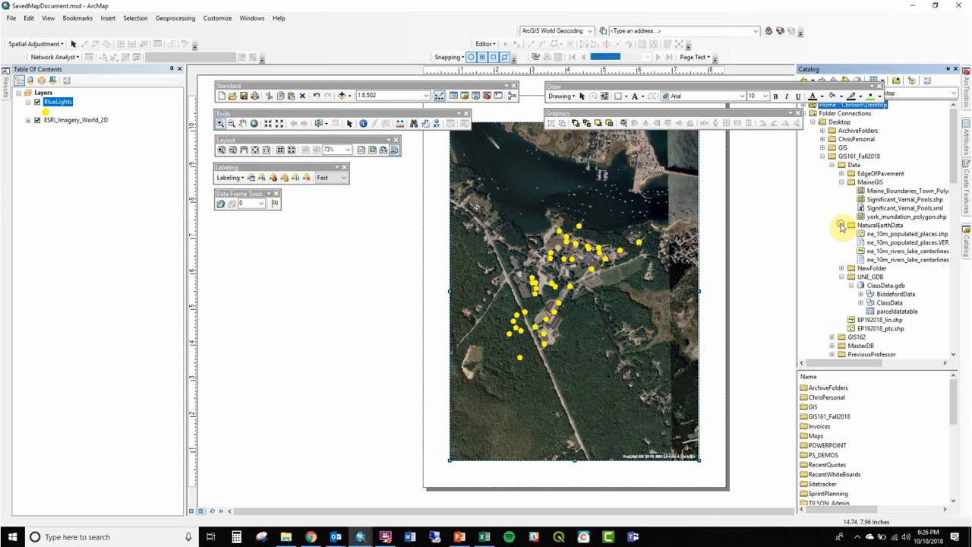
click(841, 268)
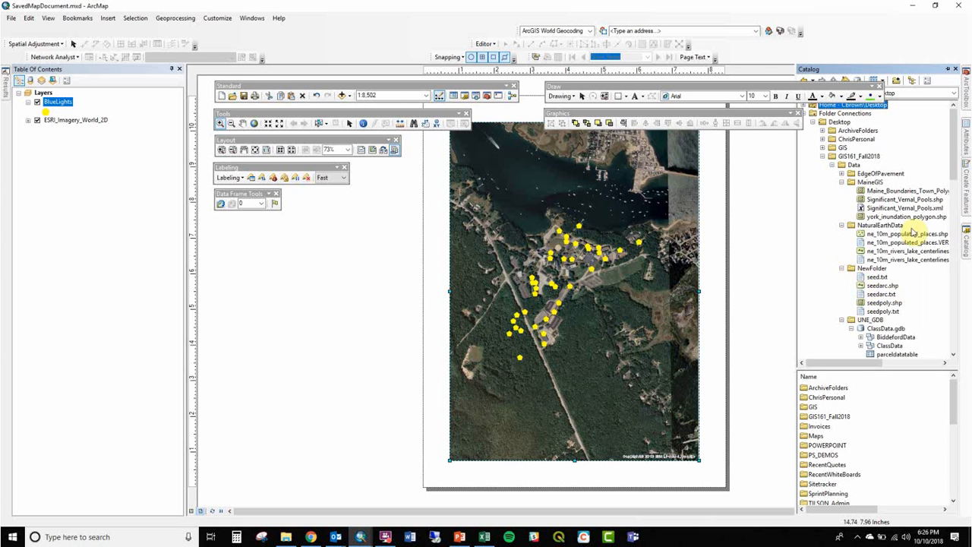
click(841, 183)
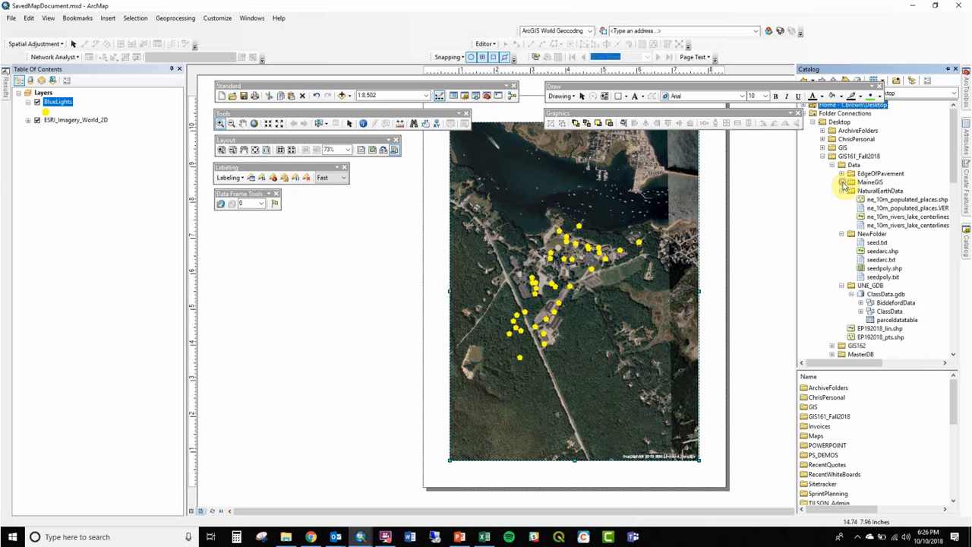
click(842, 191)
click(842, 191)
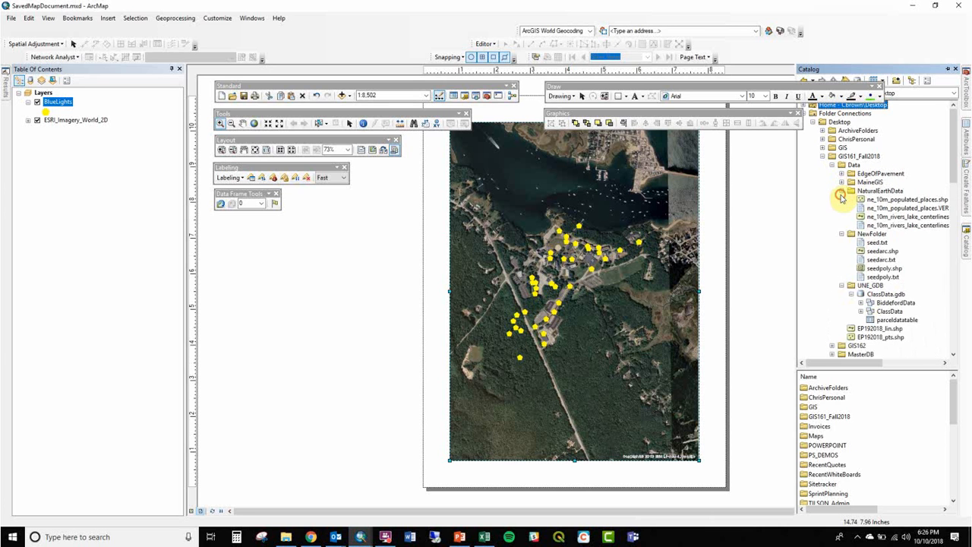
click(841, 234)
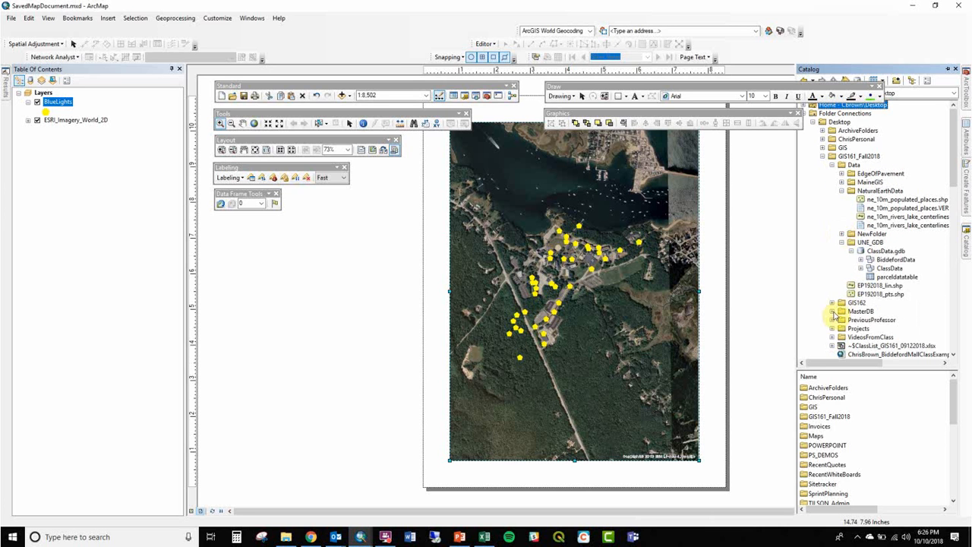
- Add Points_of_Interest from the BiddefordData dataset in MasterDB's ClassData.gdb to the map and give it the red square symbol with a black centre
click(831, 311)
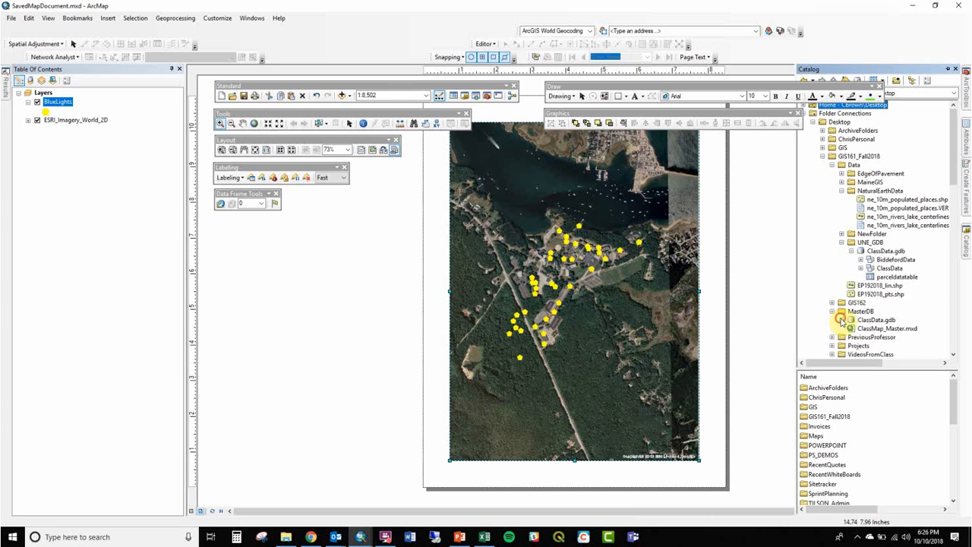
click(841, 320)
click(852, 329)
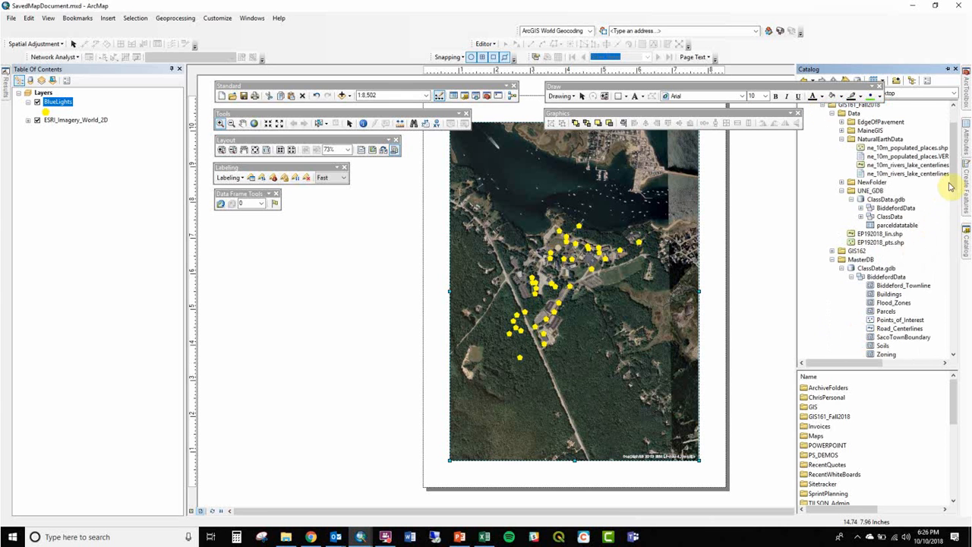
drag(954, 169, 954, 199)
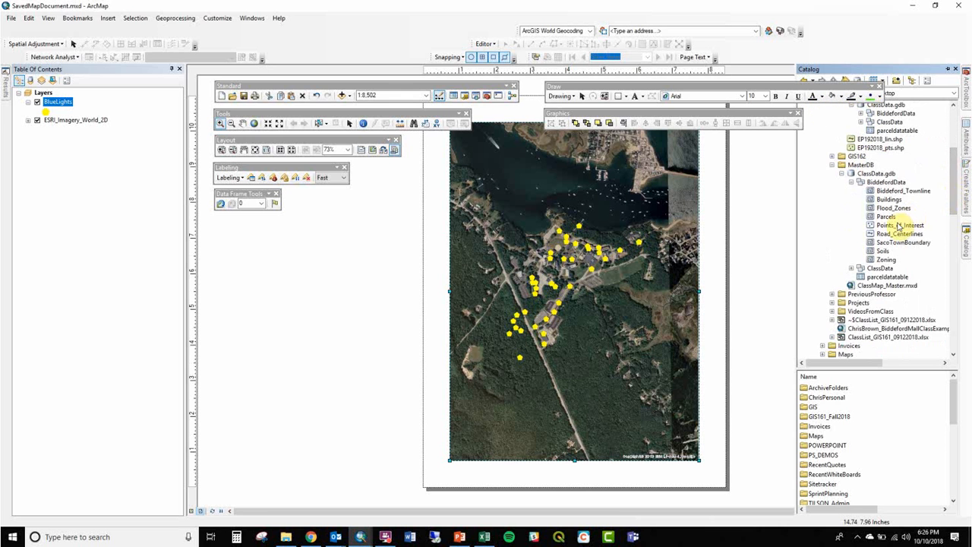
drag(898, 222, 626, 288)
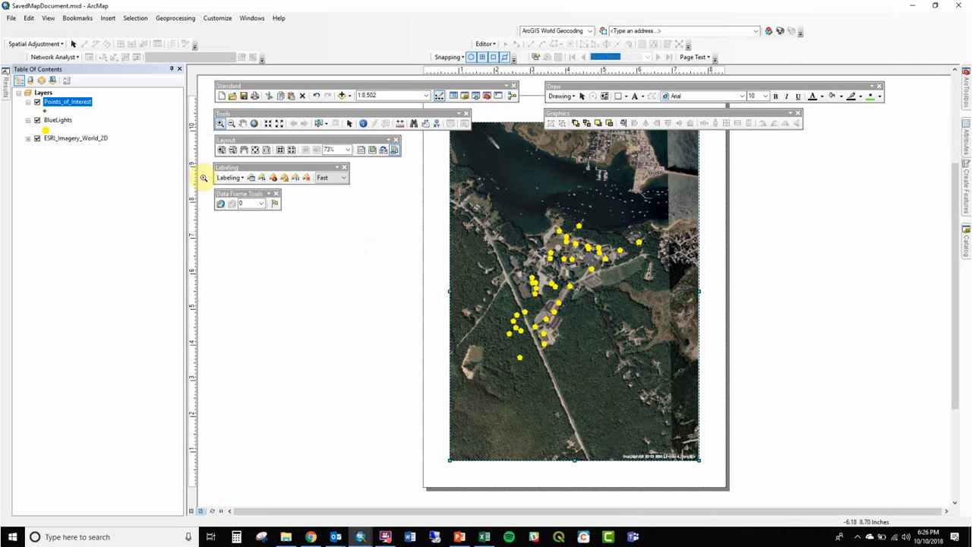
click(47, 129)
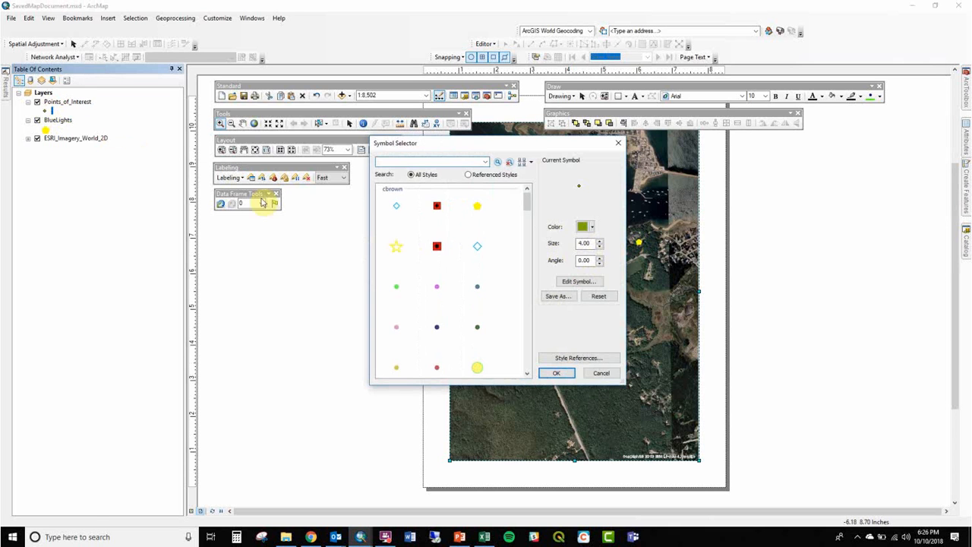
double_click(437, 204)
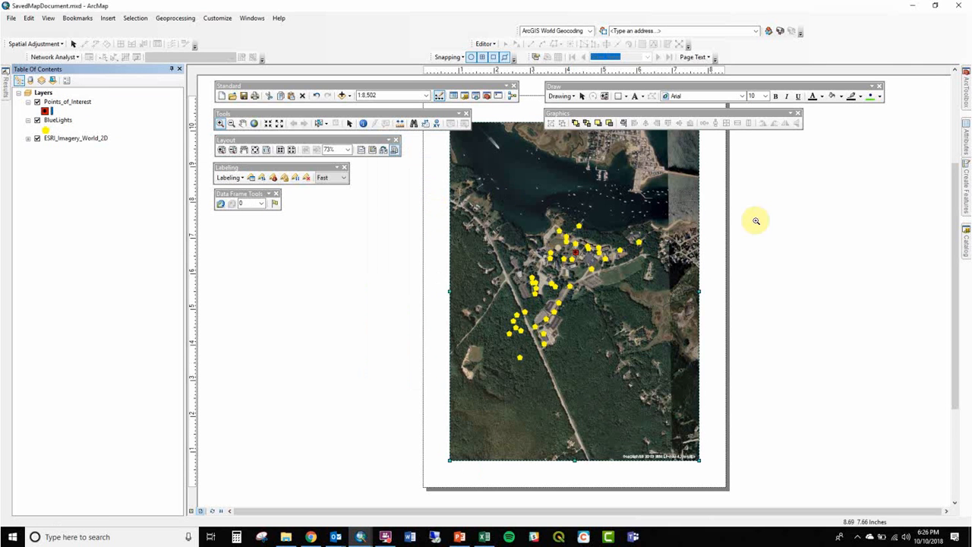
- Add FunThings from the ClassData dataset in MasterDB's ClassData.gdb to the map and give it the large yellow circle symbol with a green outline
mouse_move(967, 243)
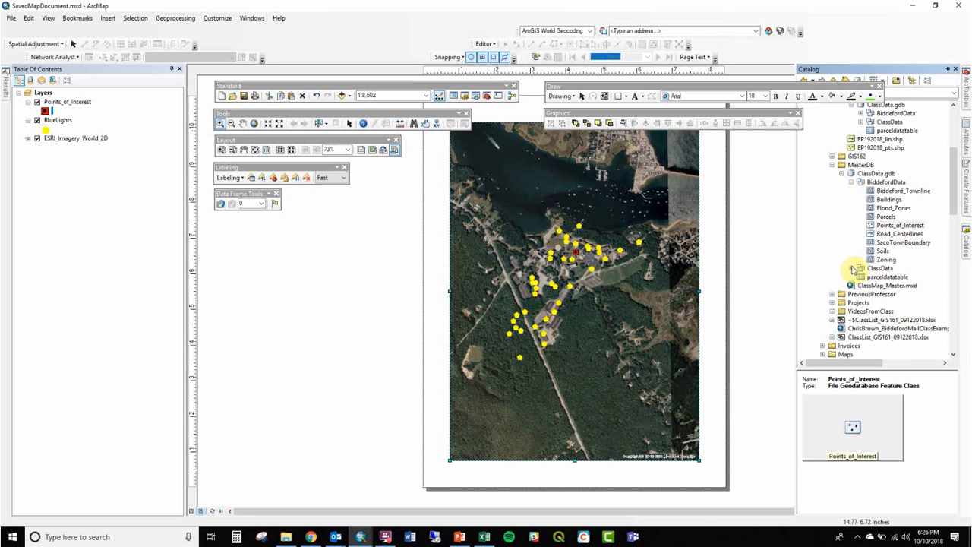
click(852, 269)
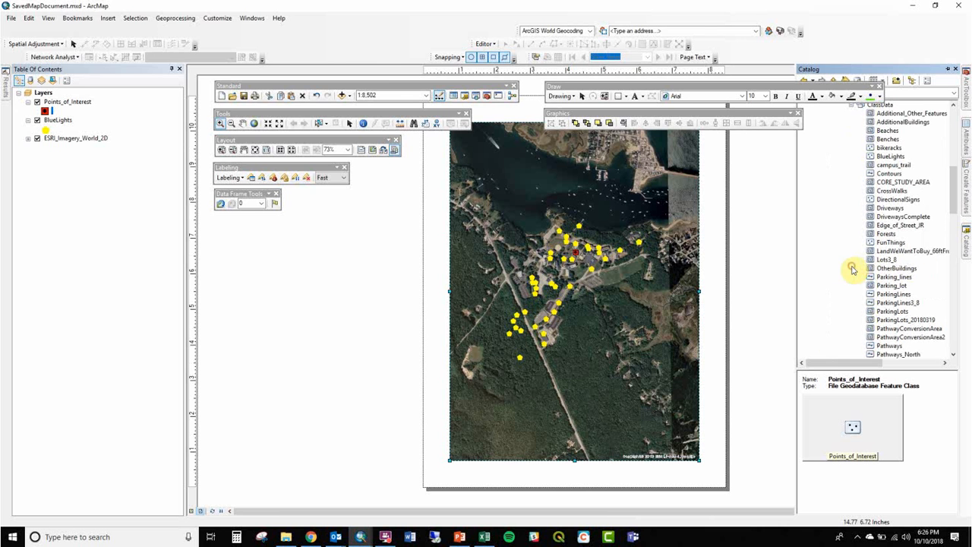
click(898, 198)
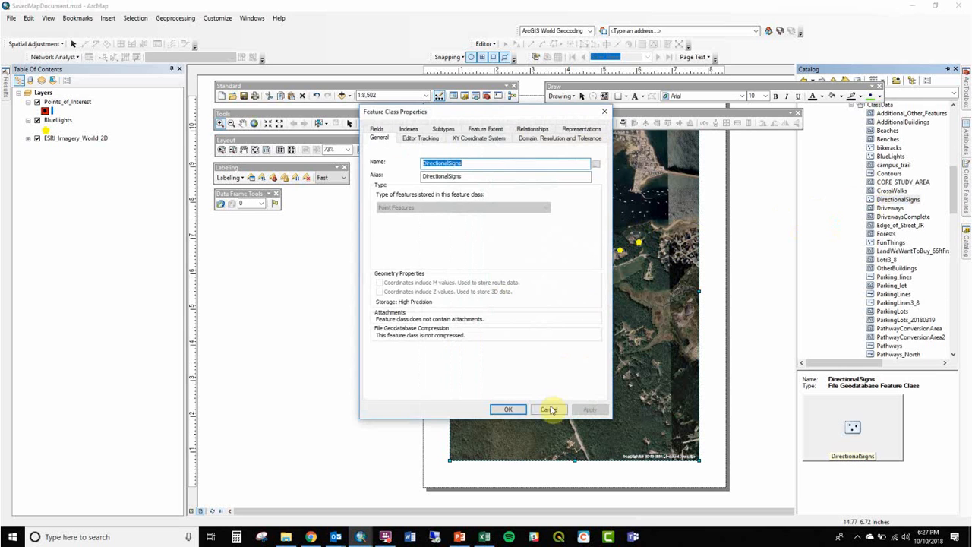
click(550, 407)
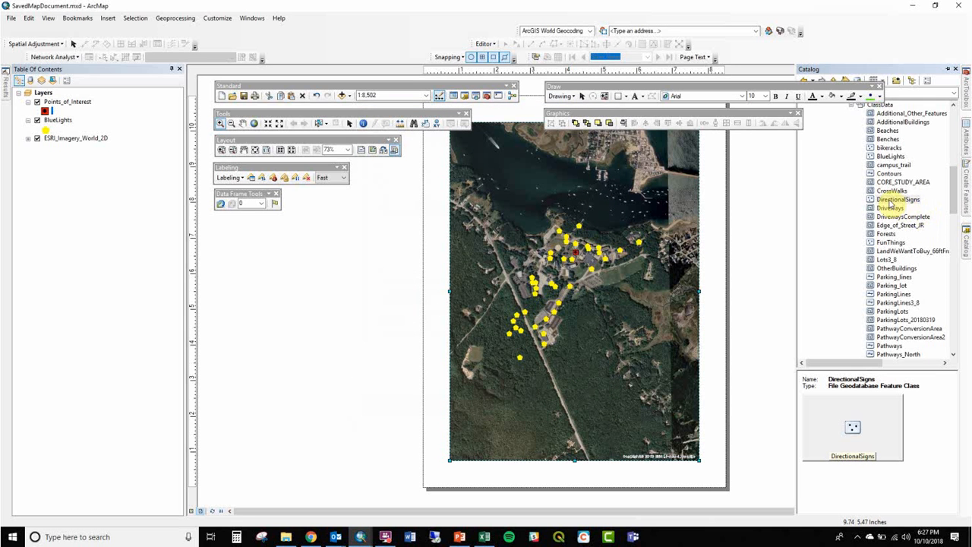
drag(889, 241, 726, 257)
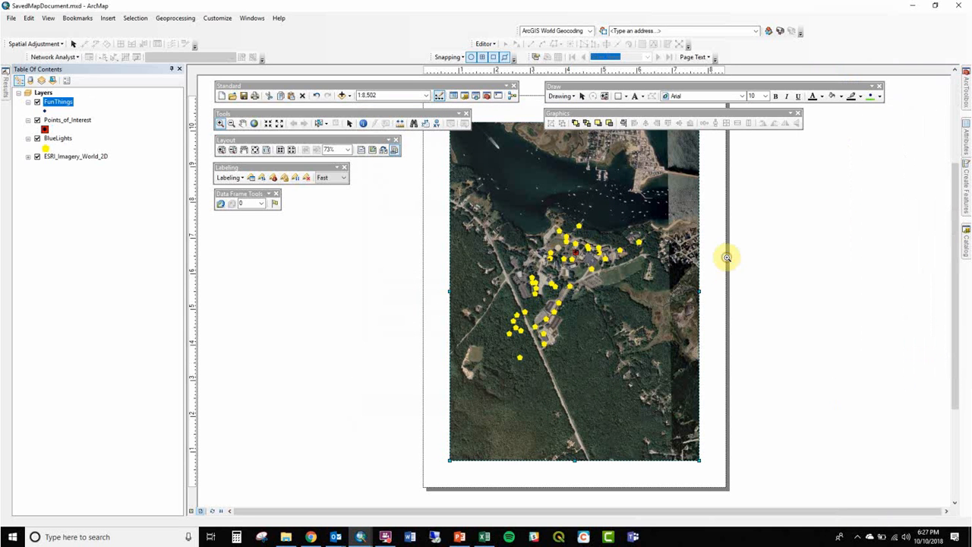
click(44, 111)
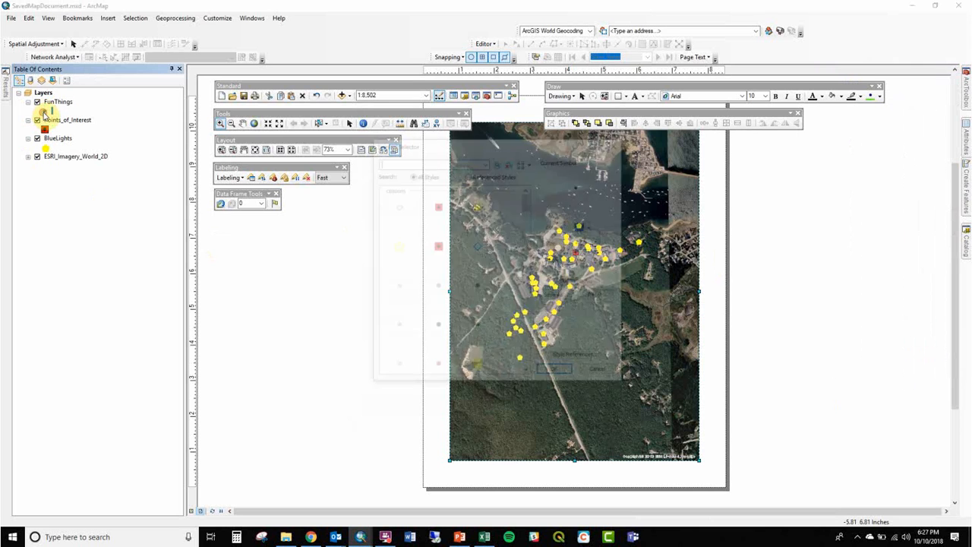
double_click(476, 366)
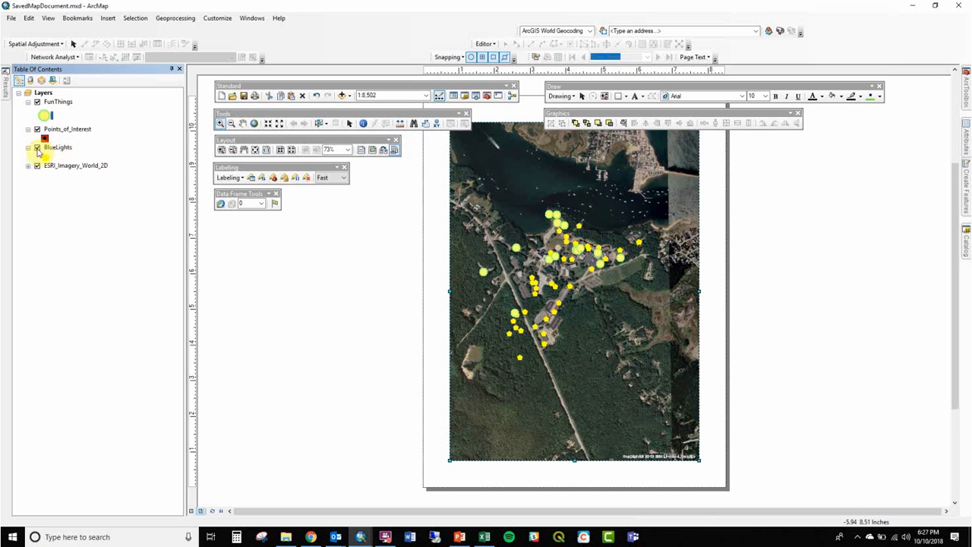
- Collapse the BlueLights legend and hide the BlueLights and Points_of_Interest layers
click(29, 148)
click(36, 147)
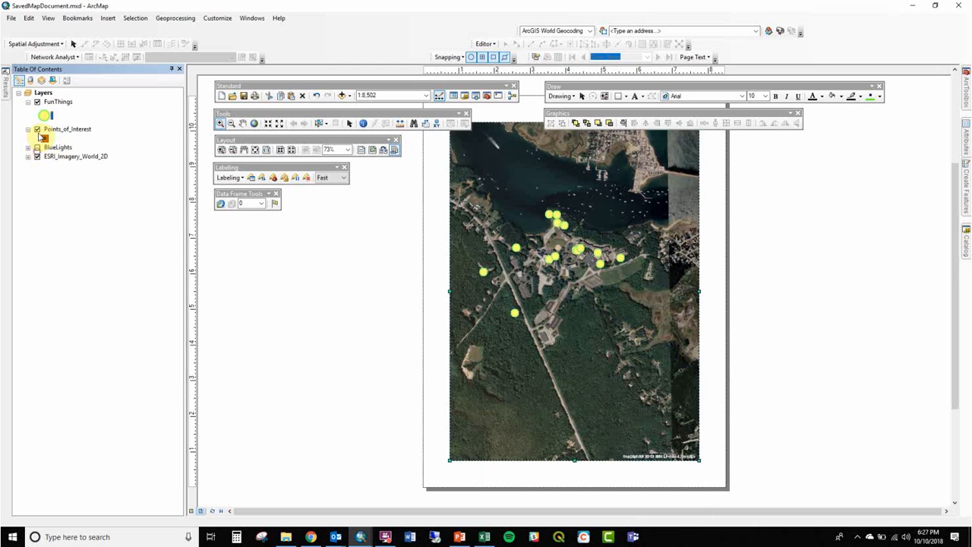
click(36, 129)
- Label the FunThings layer by its description field, using the white, bold 8-point Arial text symbol with a dark halo
right_click(66, 102)
click(115, 213)
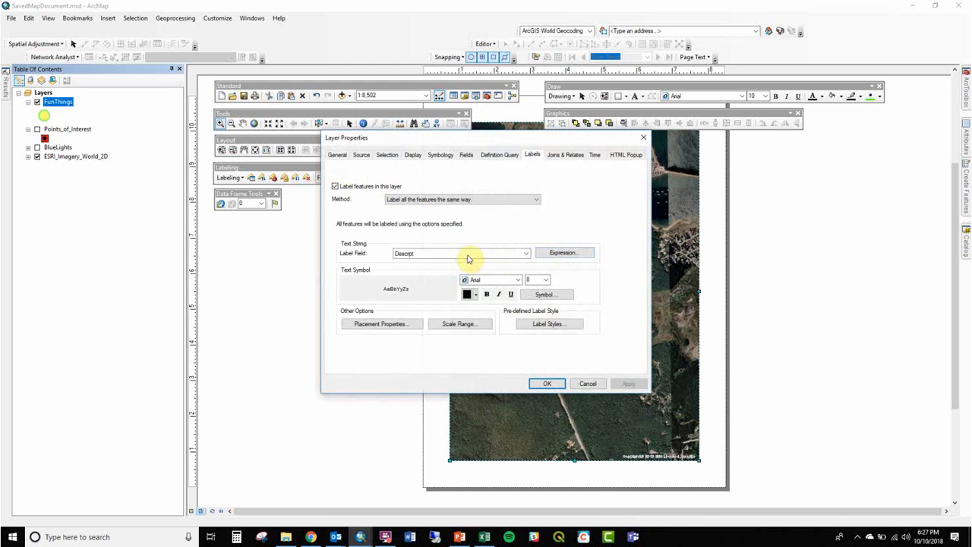
click(539, 300)
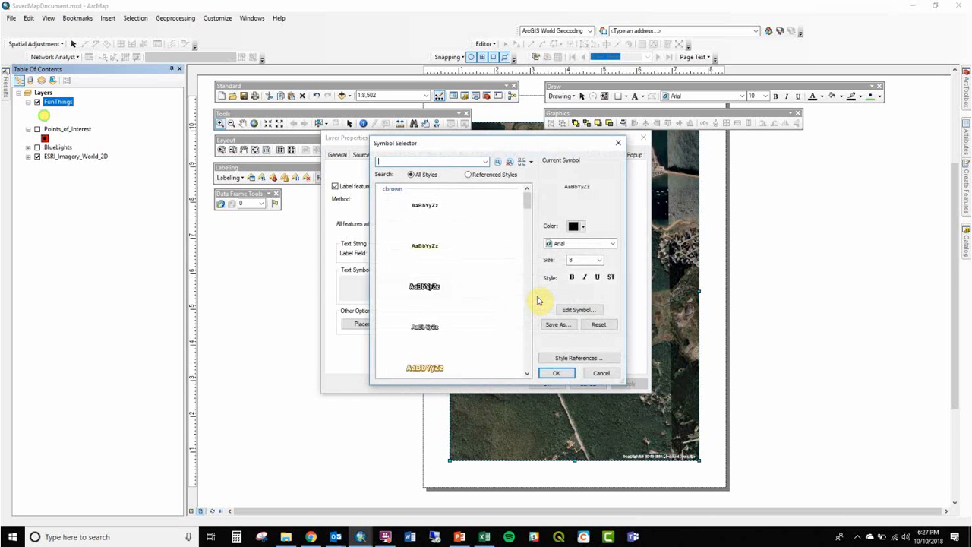
double_click(421, 332)
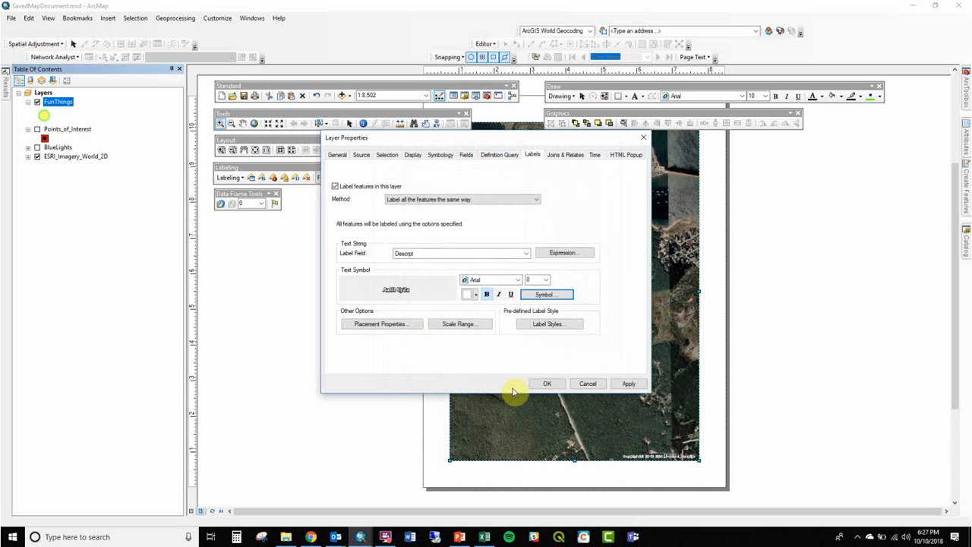
click(544, 383)
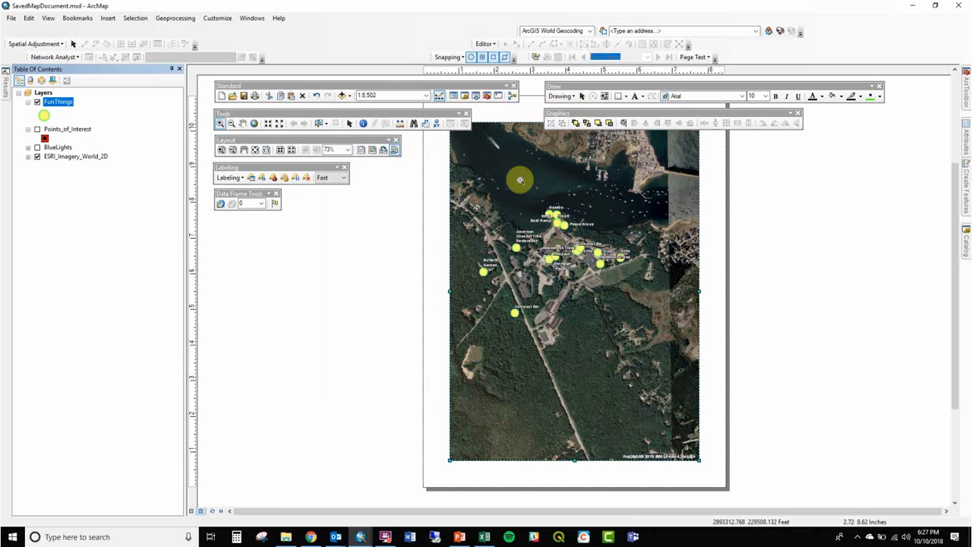
- Set the key numbering option in the fitting strategy of the FunThings label placement properties and apply the layer settings
click(221, 150)
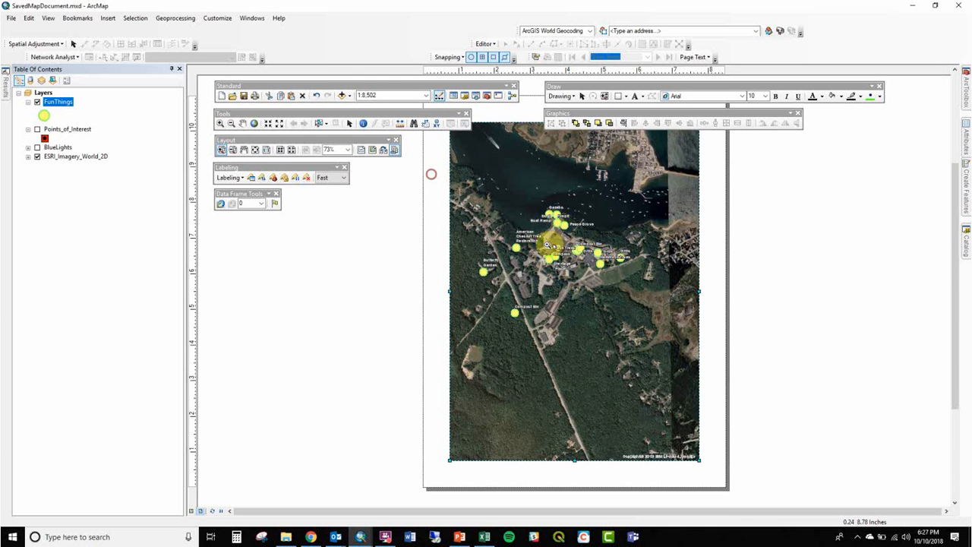
drag(430, 173, 655, 337)
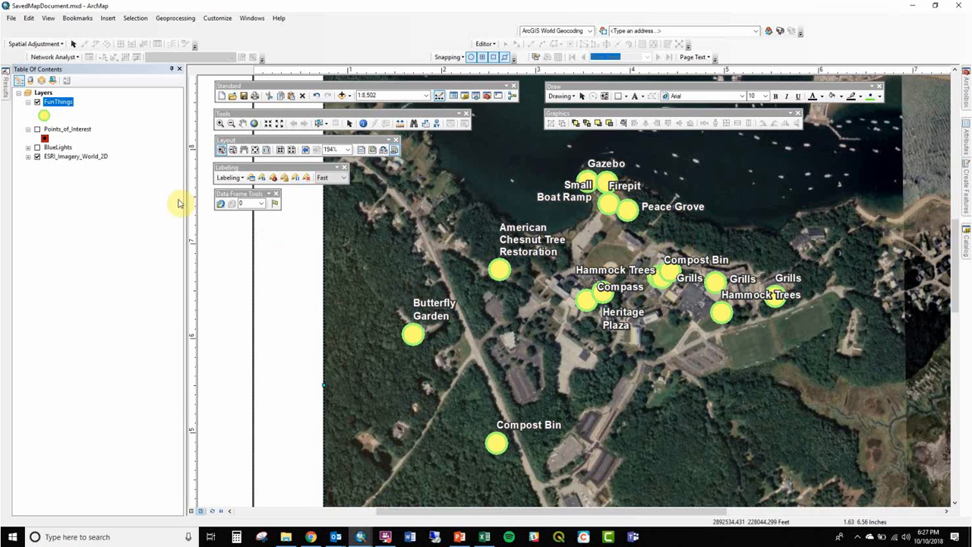
double_click(62, 104)
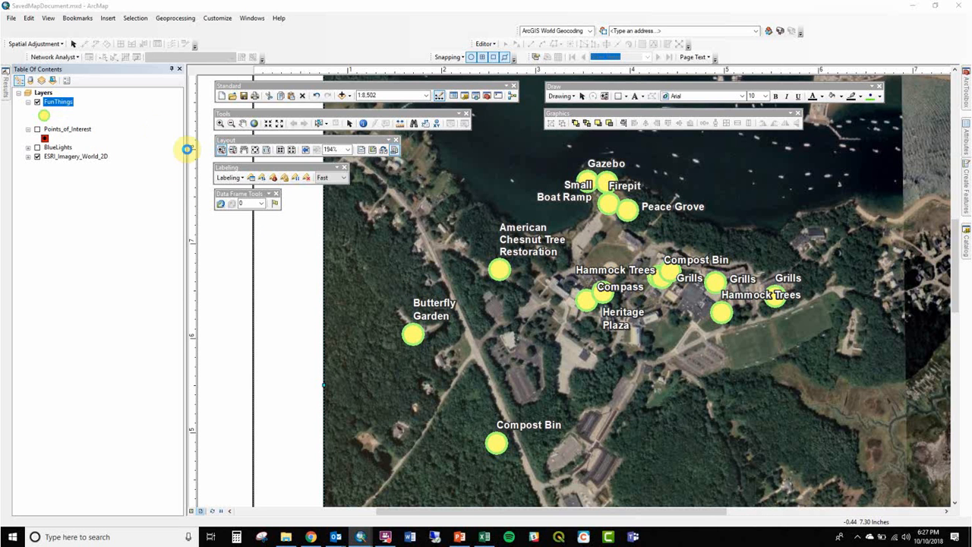
click(408, 324)
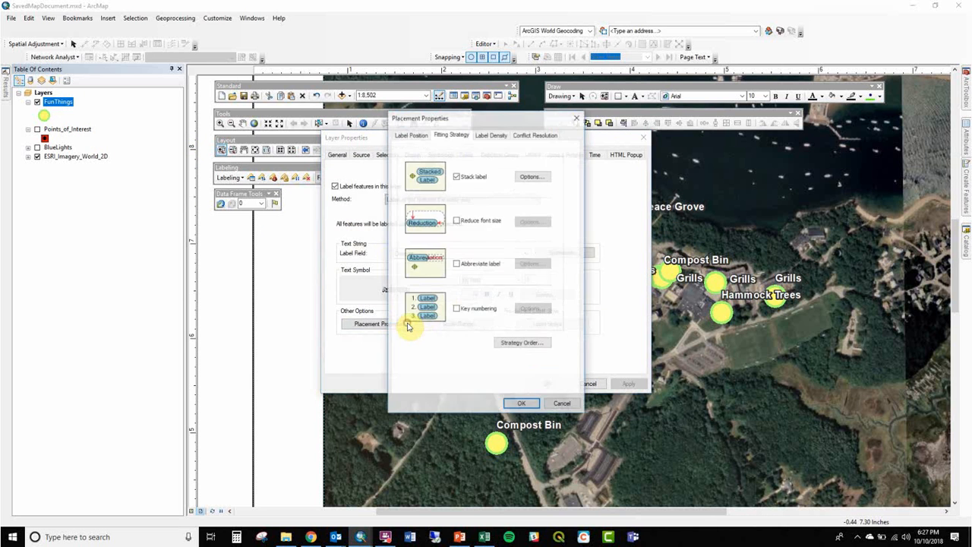
click(457, 308)
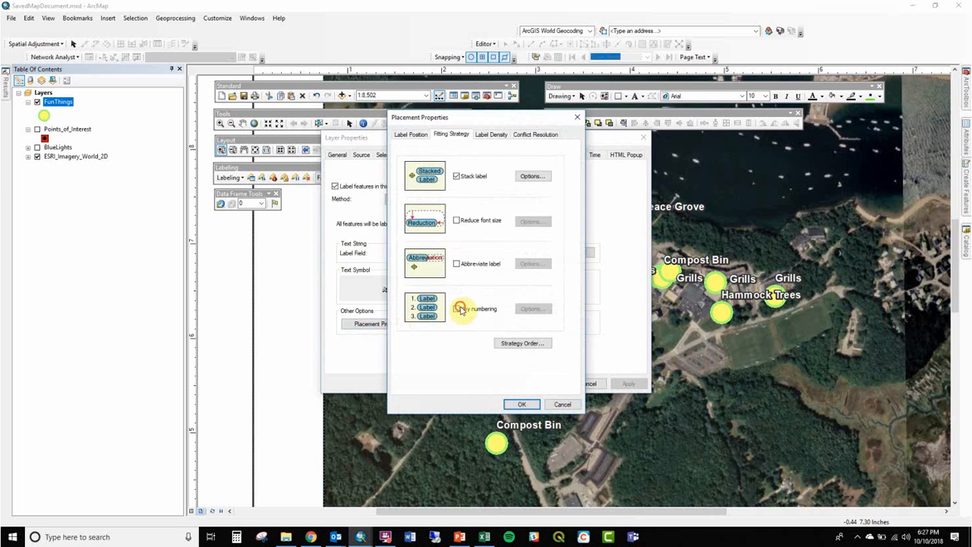
click(526, 405)
click(544, 385)
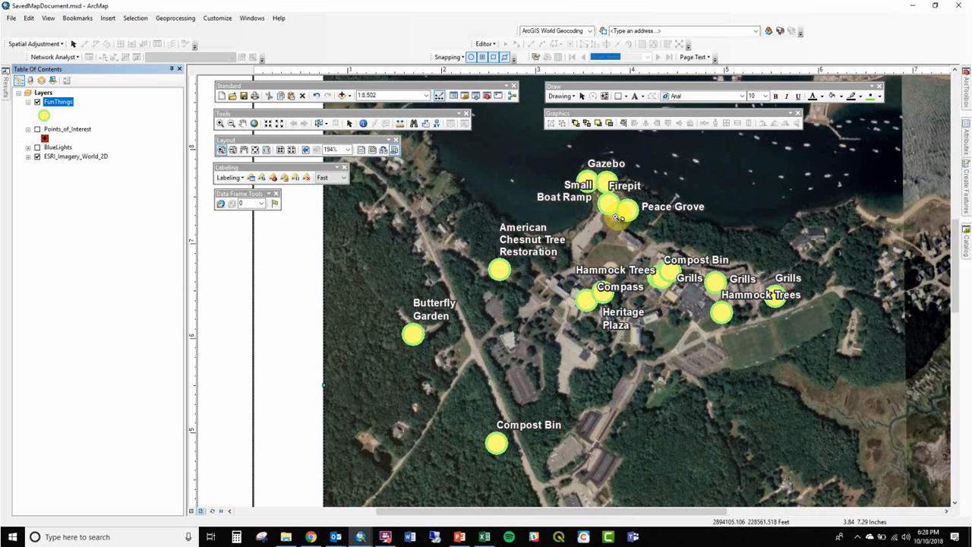
- Switch from layout view to data view and examine the FunThings labels around the campus
drag(618, 218, 669, 285)
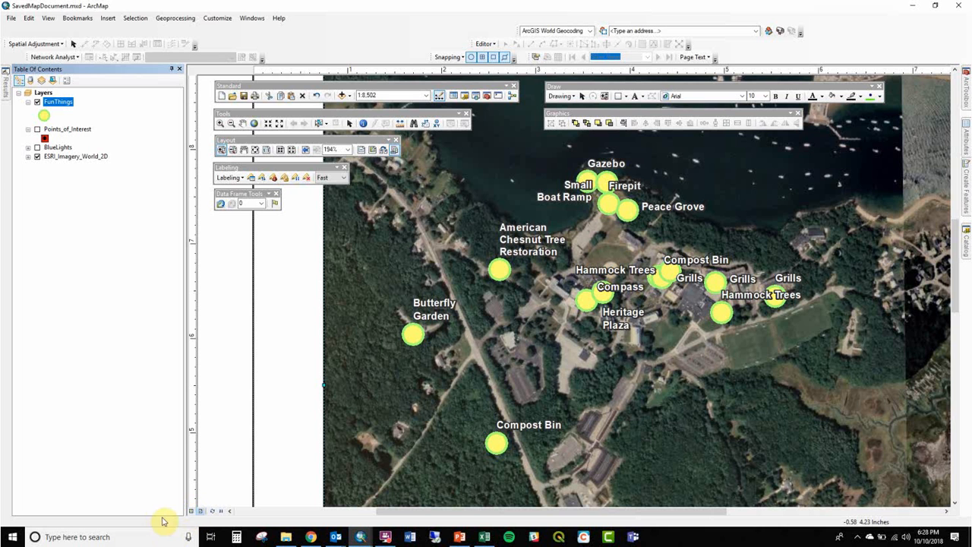
click(191, 511)
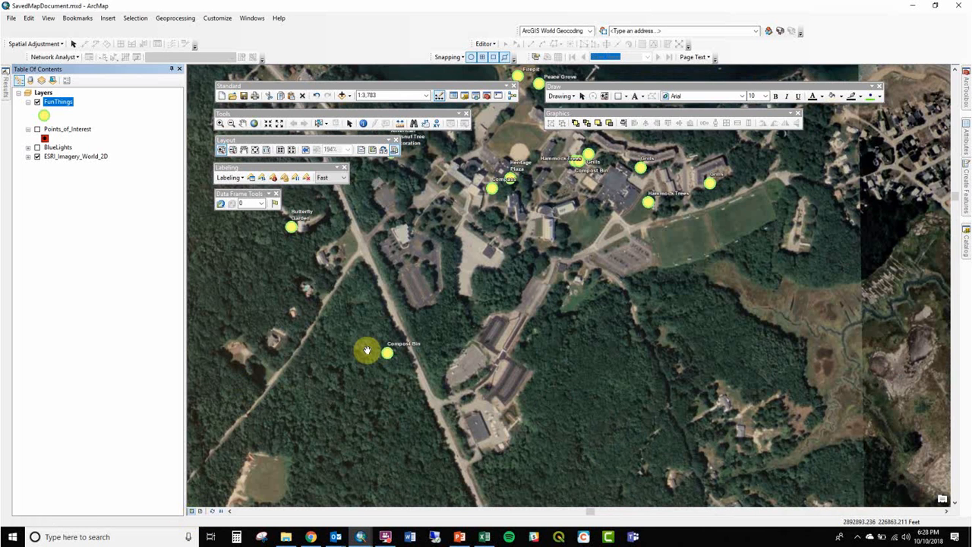
drag(418, 304, 462, 386)
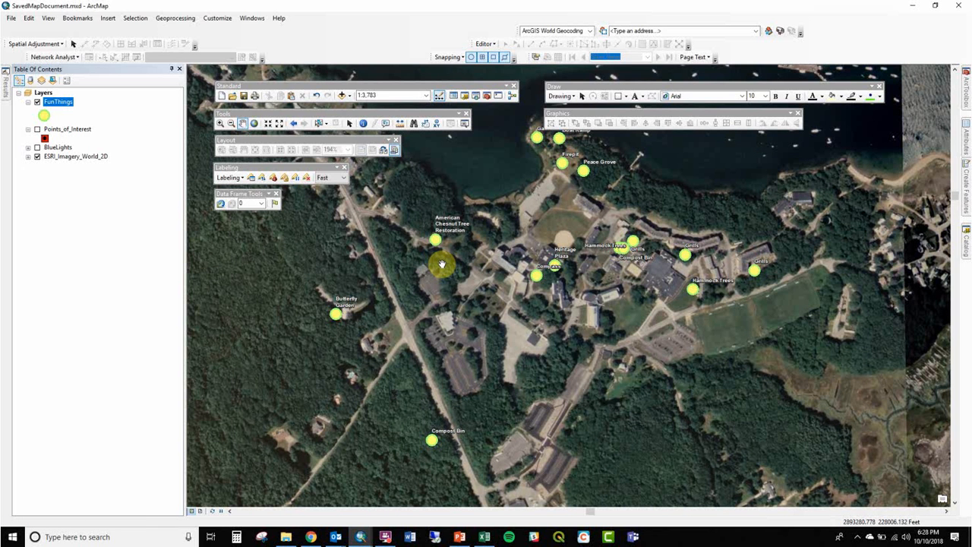
click(366, 96)
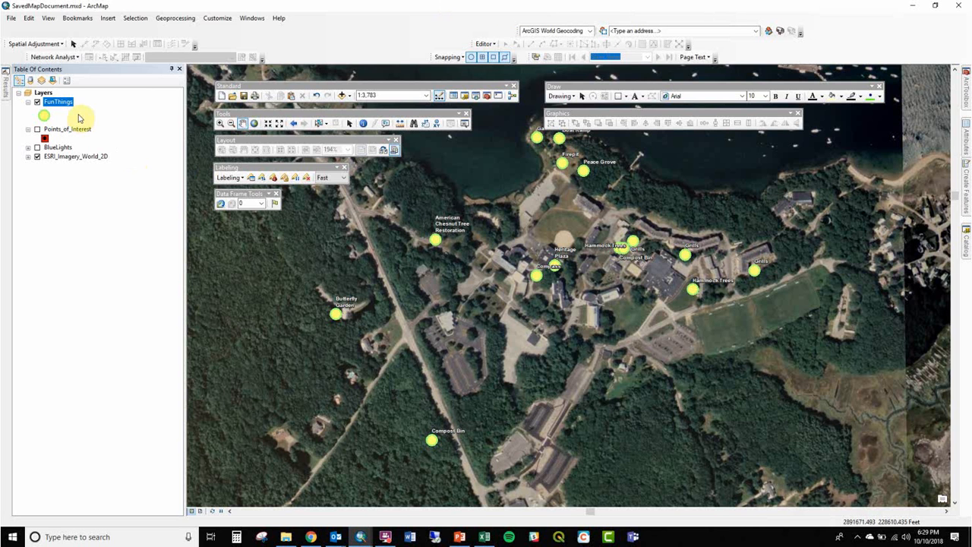
click(387, 531)
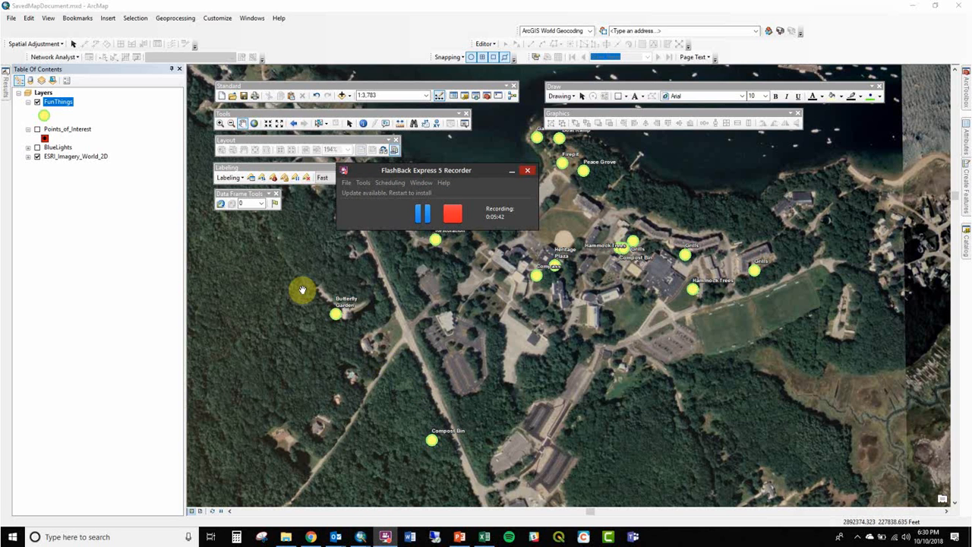
- Convert the FunThings labels to annotation stored in the map, covering all features and including unplaced labels
click(150, 217)
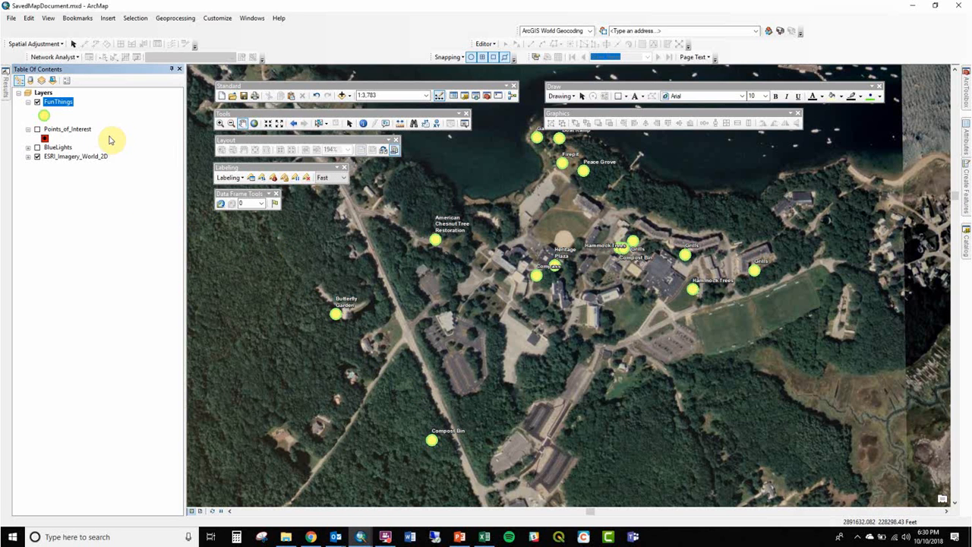
right_click(70, 107)
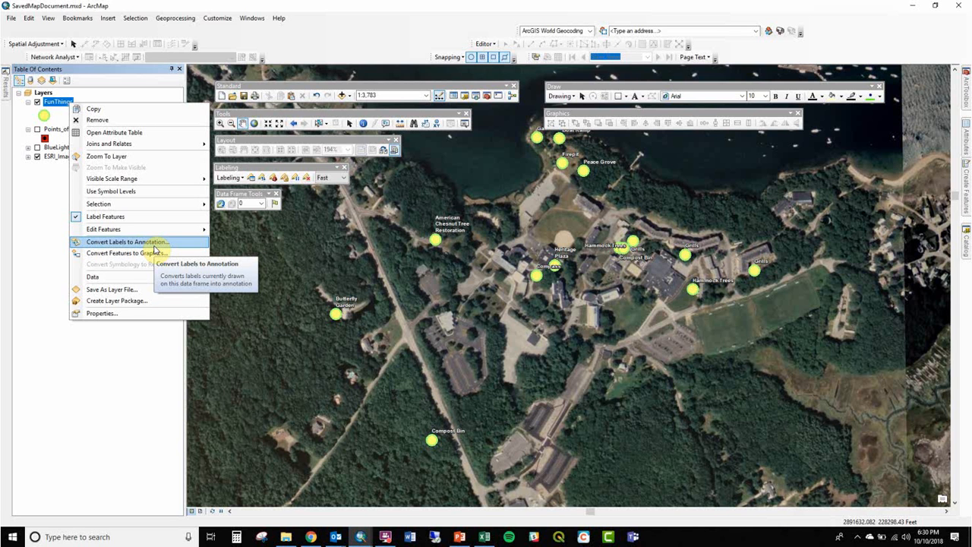
click(155, 249)
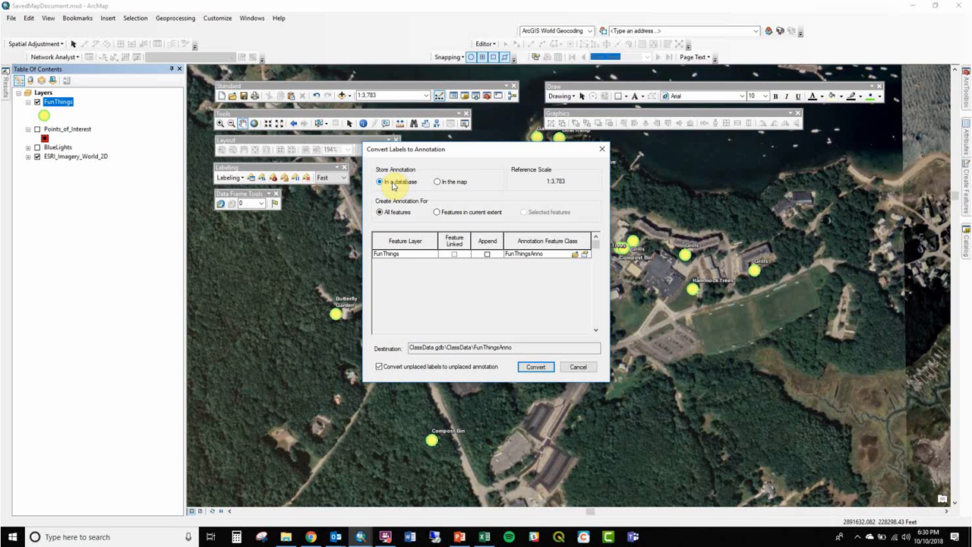
click(439, 182)
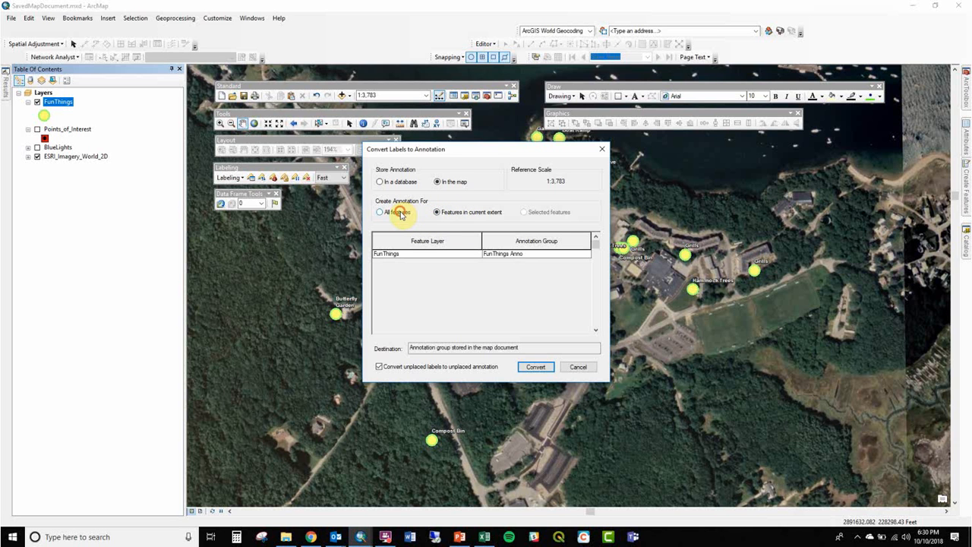
click(459, 370)
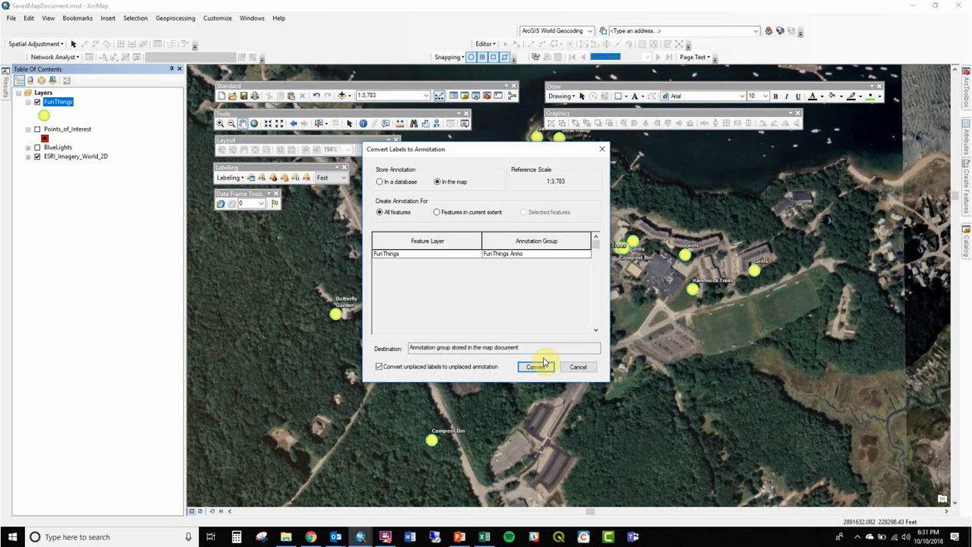
click(542, 365)
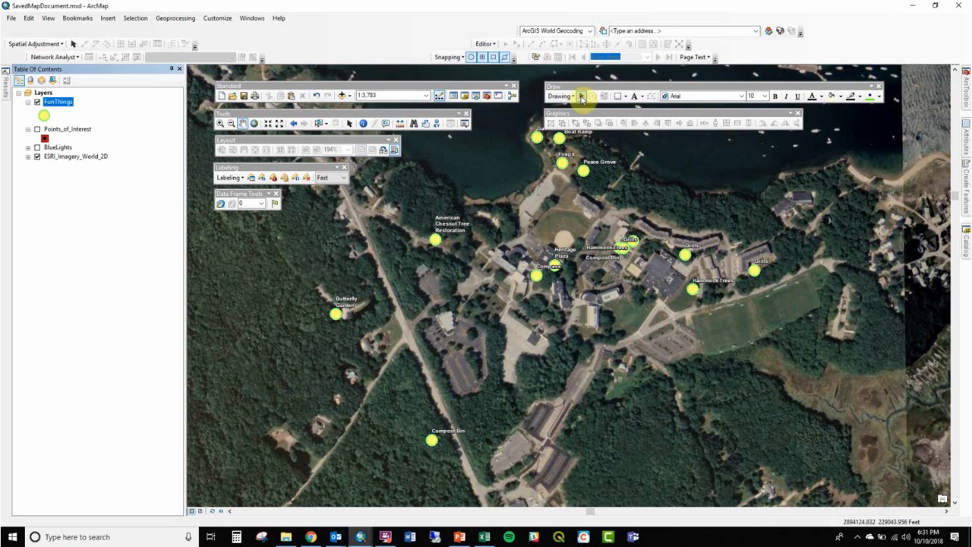
- Reposition the Peace Grove, Hammock Trees, Compost Bin, Compass and Heritage Plaza annotation beside their points to reduce overlaps in the campus centre
click(581, 96)
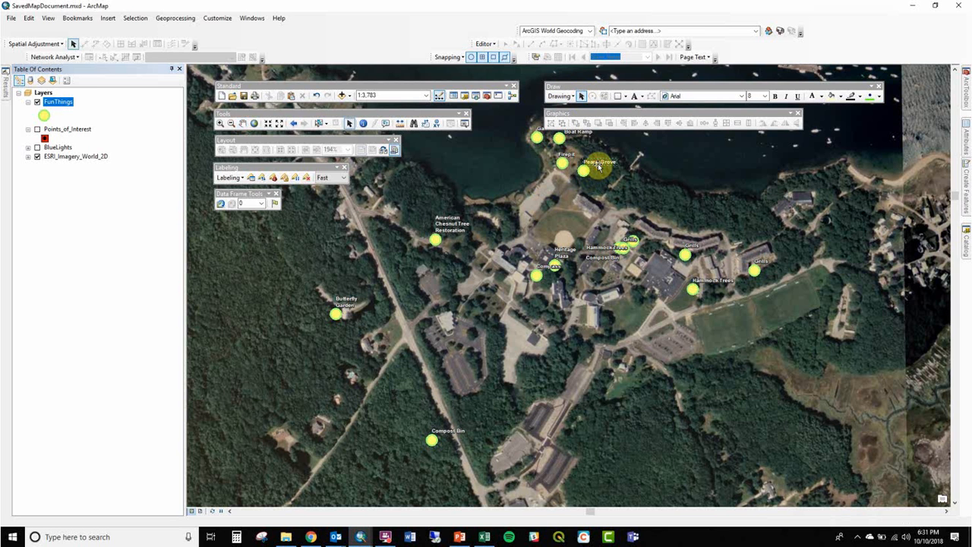
click(600, 161)
drag(600, 162, 612, 170)
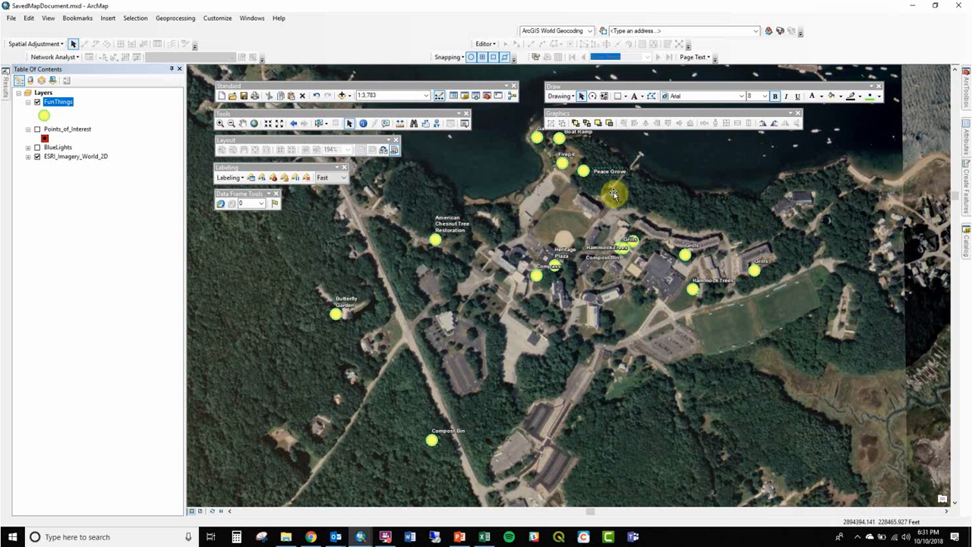
drag(608, 246, 646, 255)
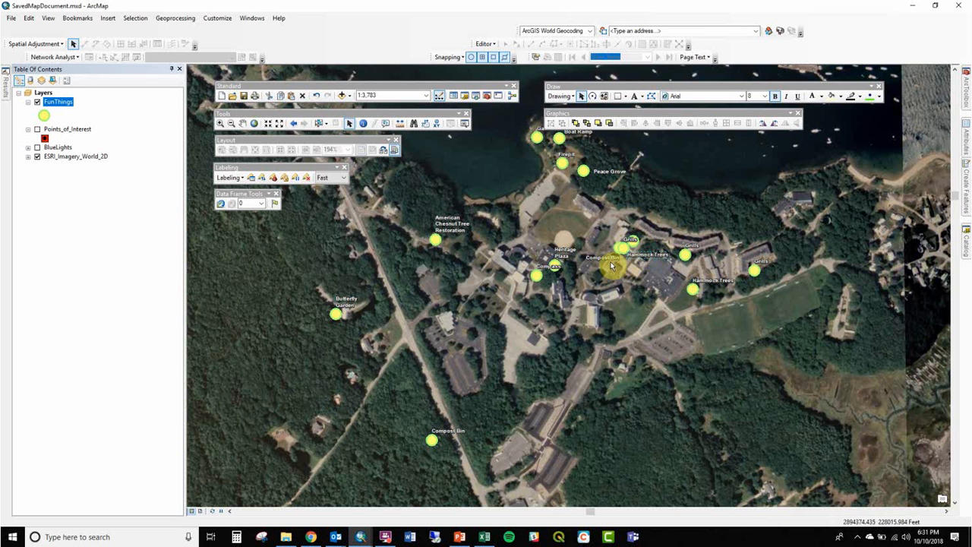
drag(610, 264, 528, 273)
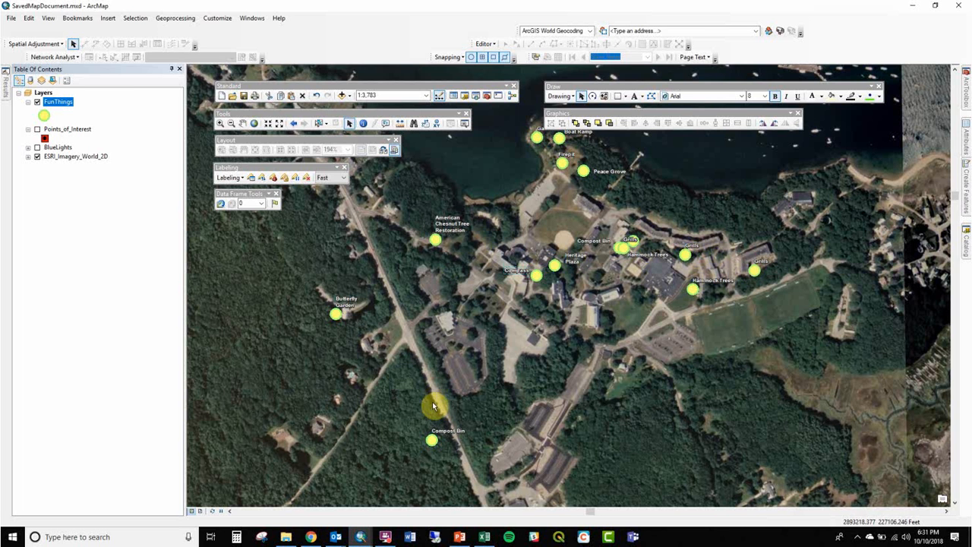
click(612, 212)
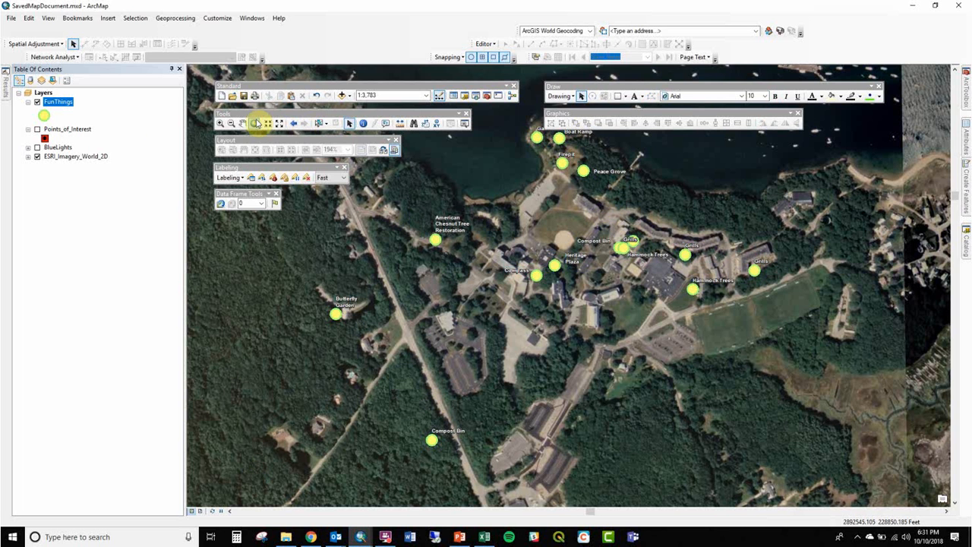
- Shift the Grills annotation in the central campus cluster slightly to the left of its point
click(243, 123)
drag(465, 261, 476, 284)
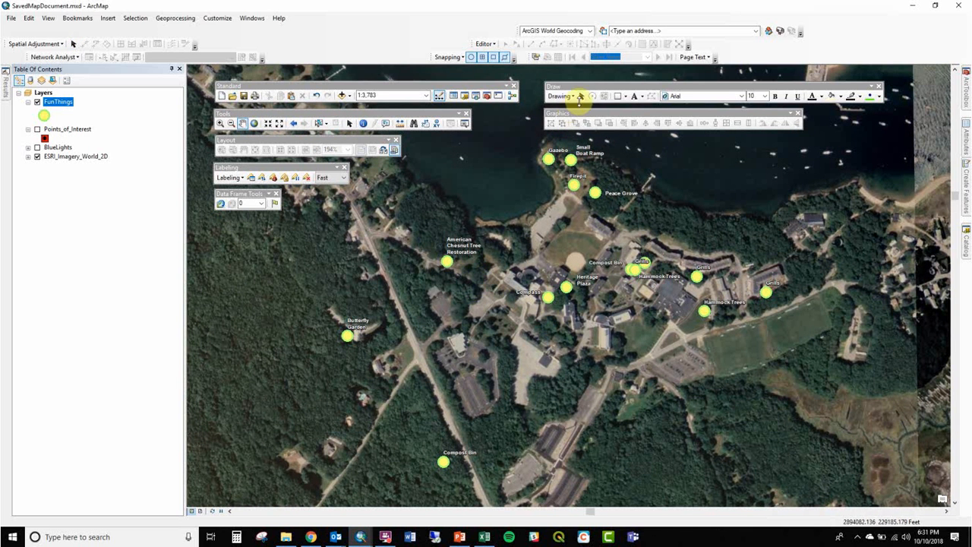
click(581, 98)
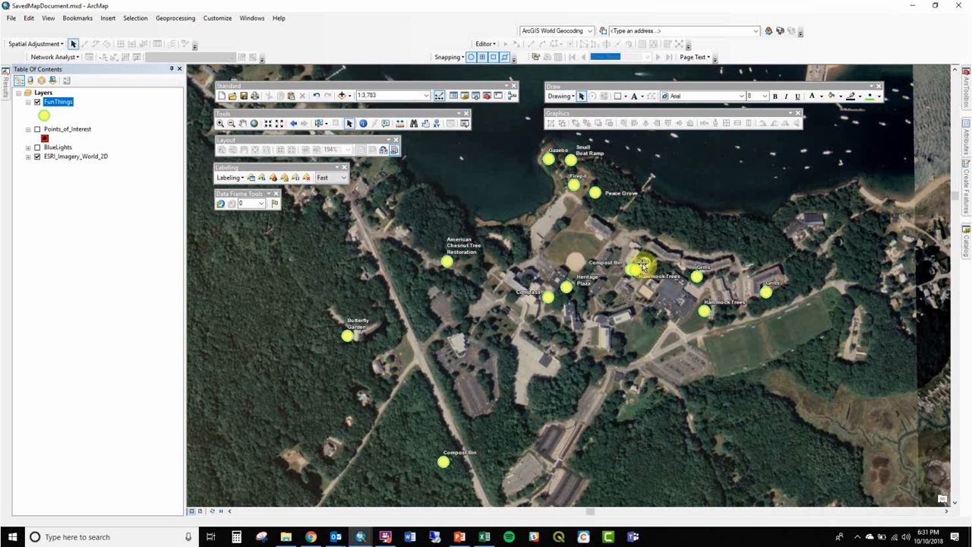
click(643, 263)
mouse_move(643, 263)
mouse_down()
mouse_move(661, 264)
mouse_move(634, 264)
mouse_up()
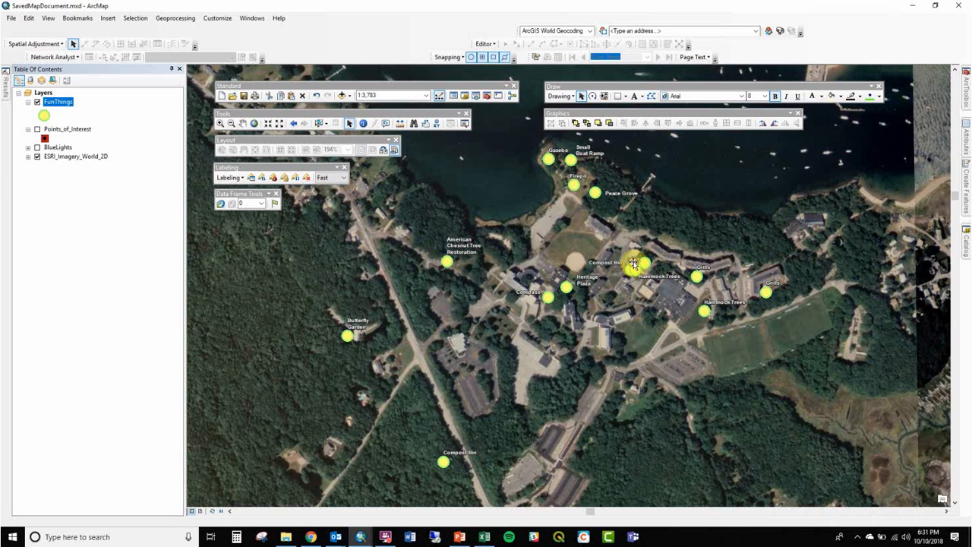
- Turn the FunThings layer off and on again to check how its annotation follows the layer's visibility
click(37, 103)
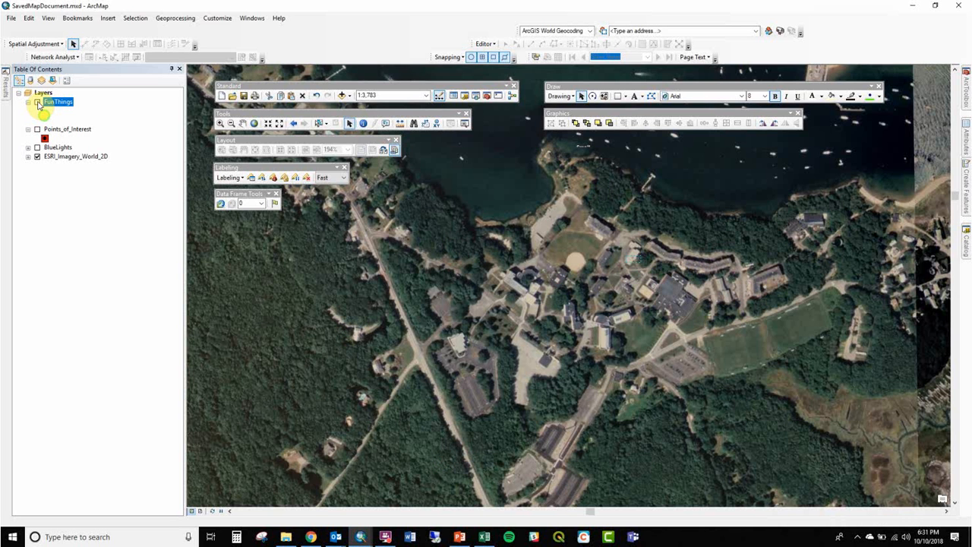
click(37, 102)
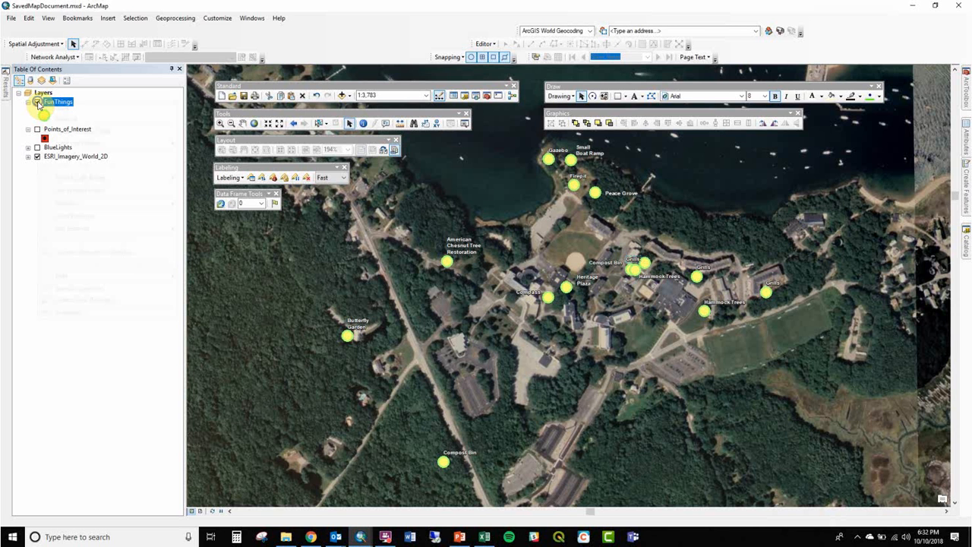
right_click(39, 104)
click(80, 97)
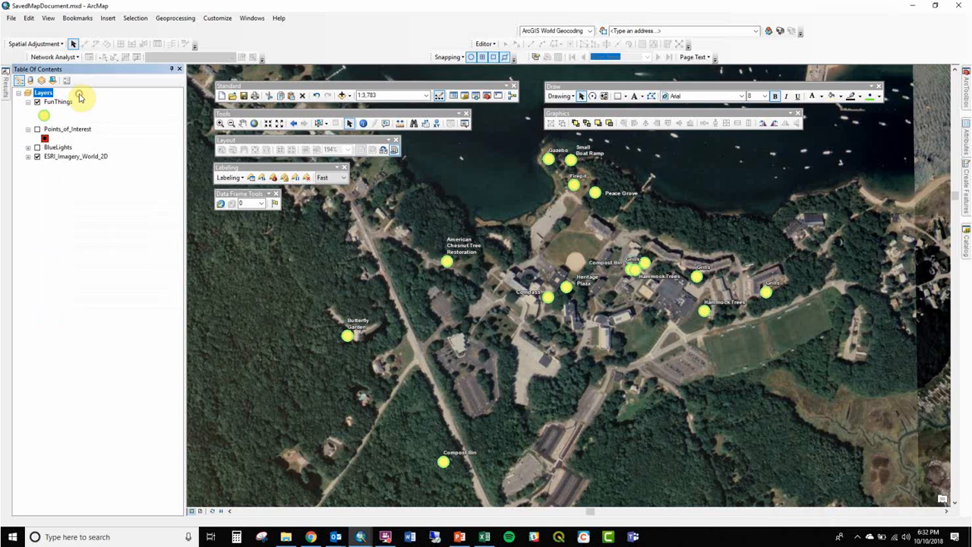
click(540, 190)
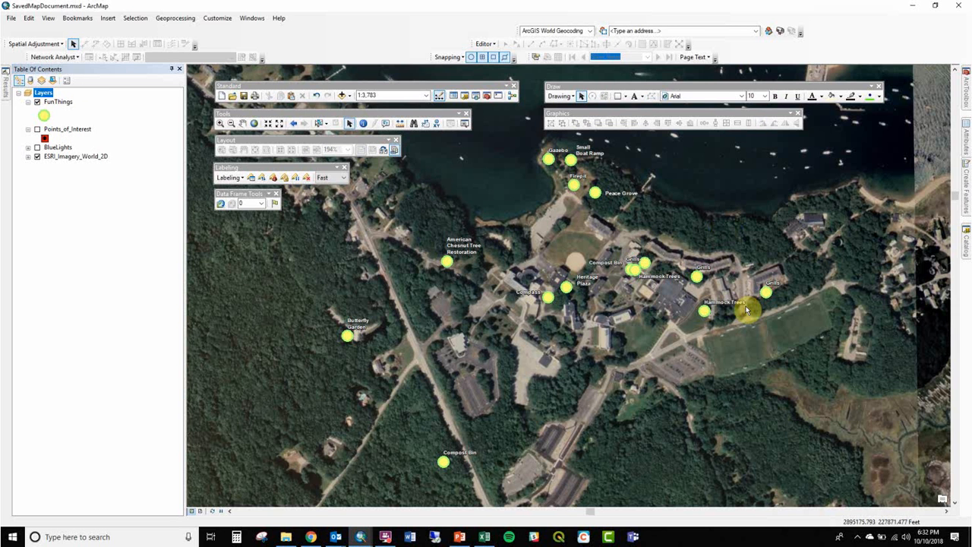
- Set the label font size to 12 in the FunThings layer properties and accept the change
click(66, 100)
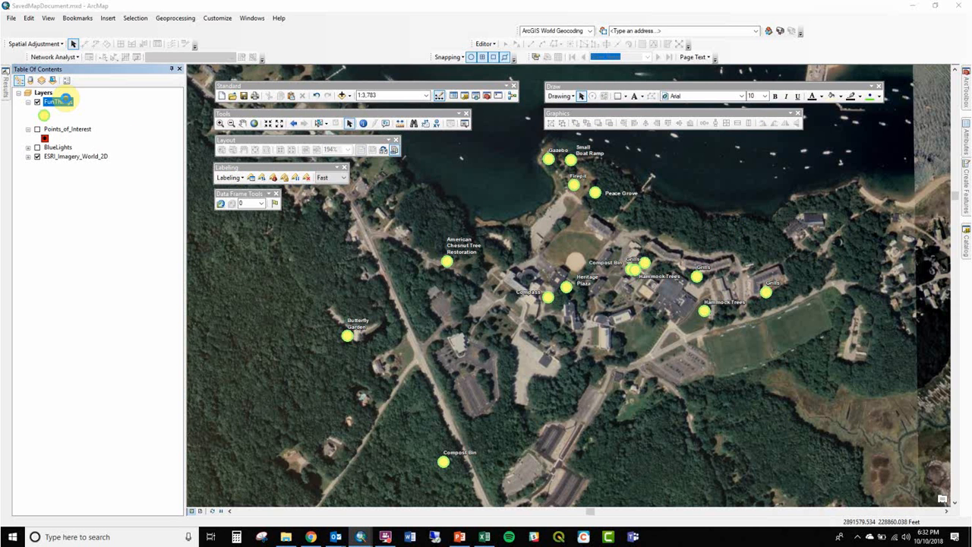
click(347, 234)
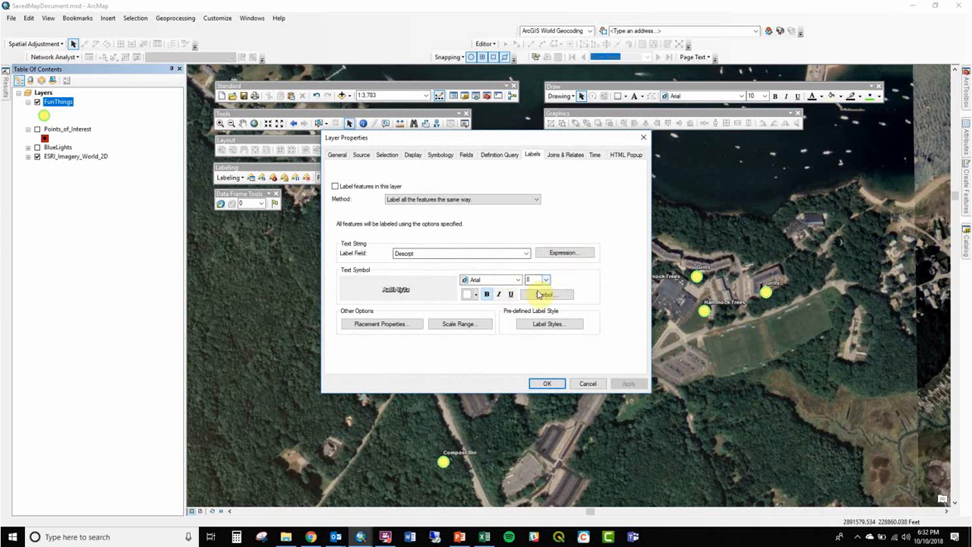
click(545, 280)
click(534, 320)
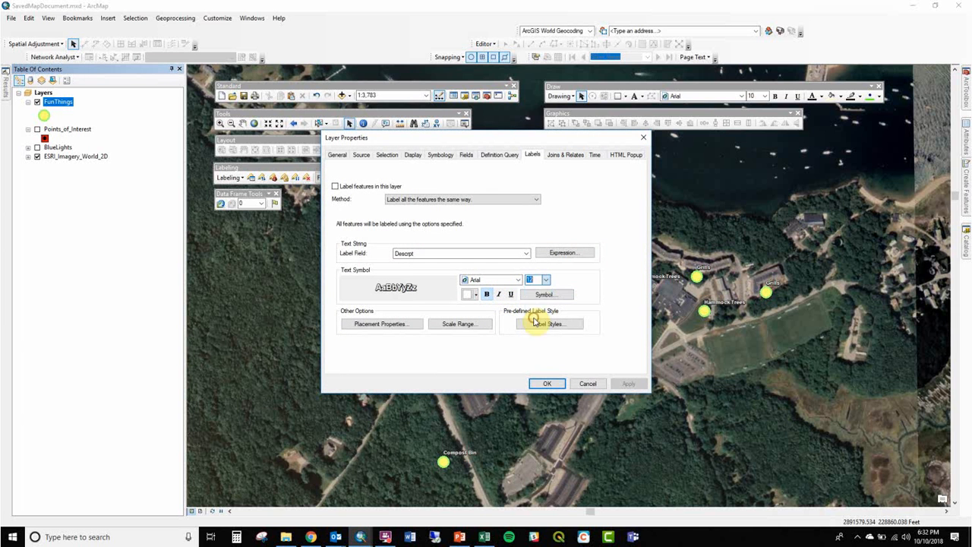
click(547, 385)
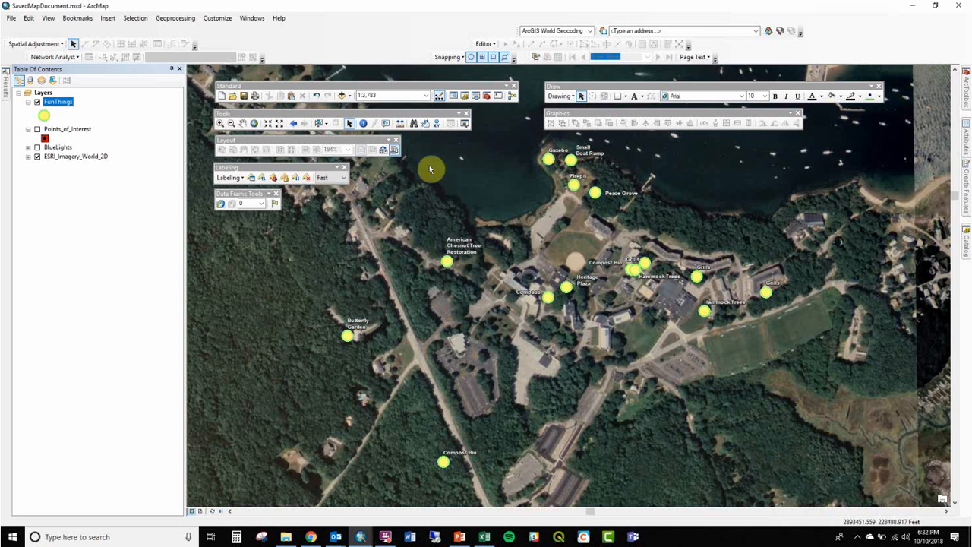
- Select all the annotation text and enlarge its font, trying size 20 and settling on 16
click(460, 228)
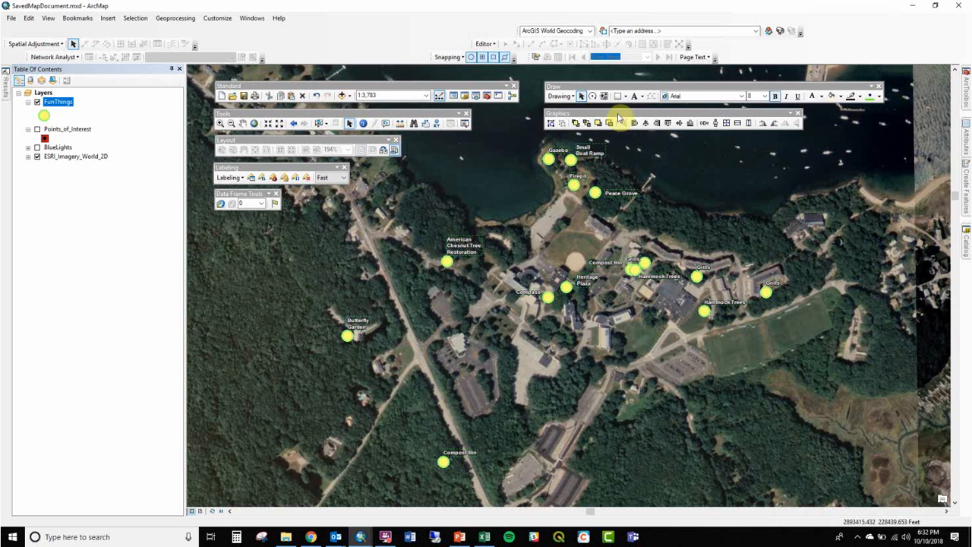
mouse_move(706, 87)
mouse_down()
mouse_move(706, 145)
mouse_move(756, 145)
mouse_up()
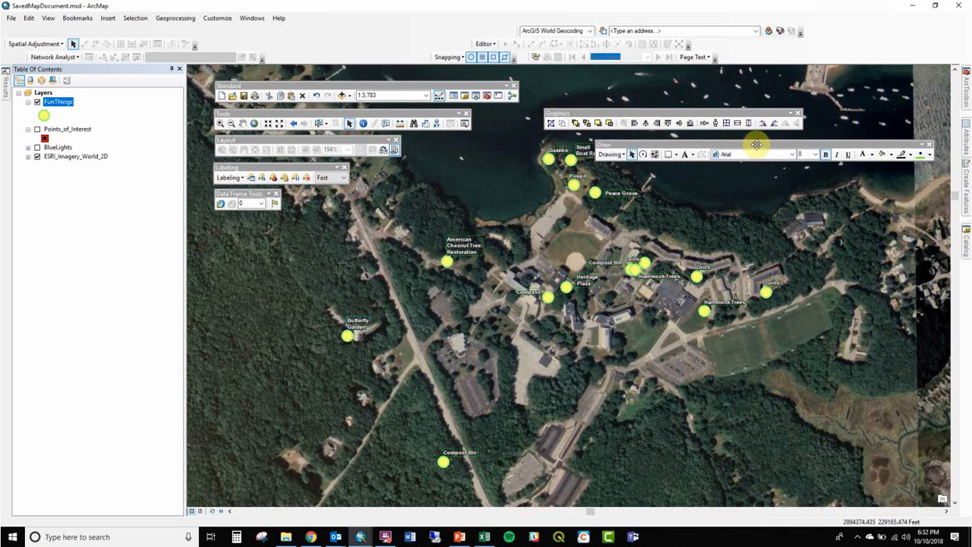
click(815, 155)
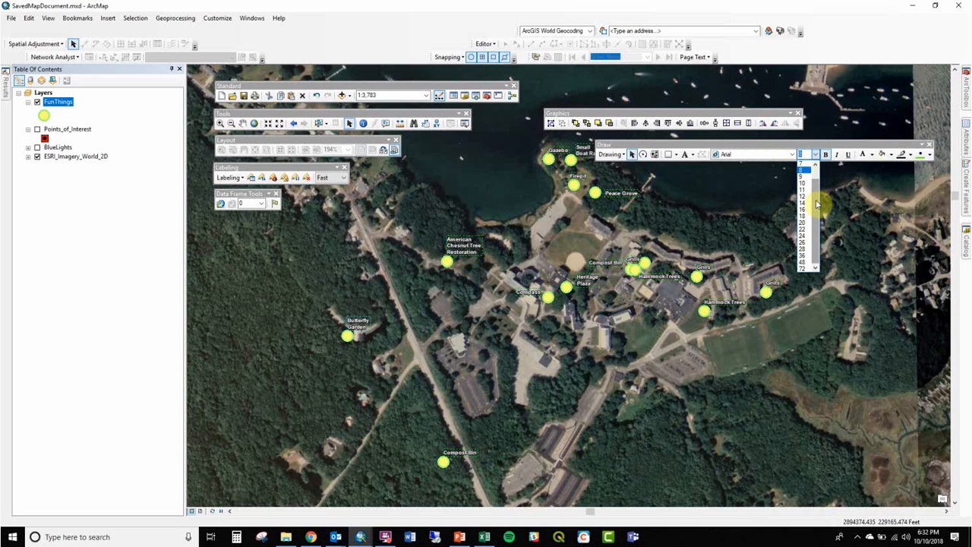
click(802, 221)
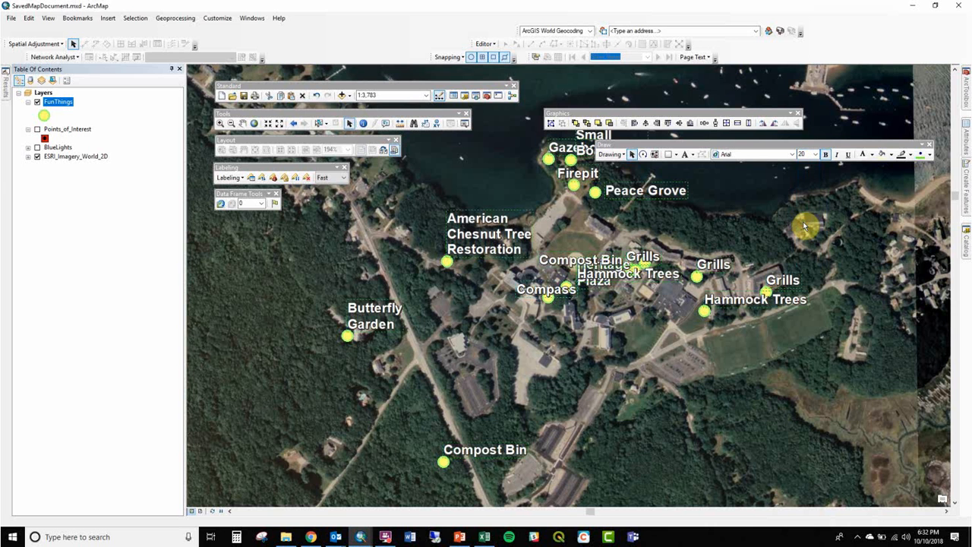
click(814, 155)
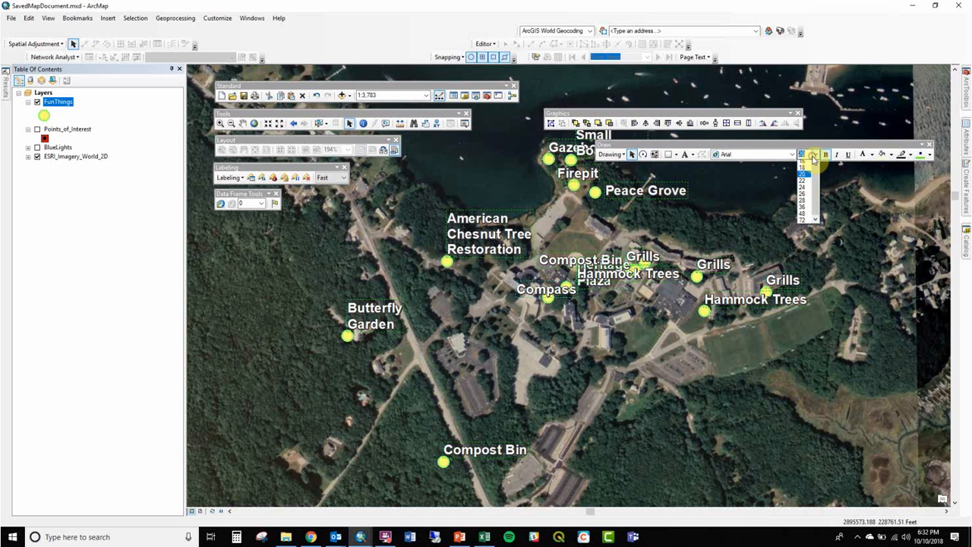
click(801, 209)
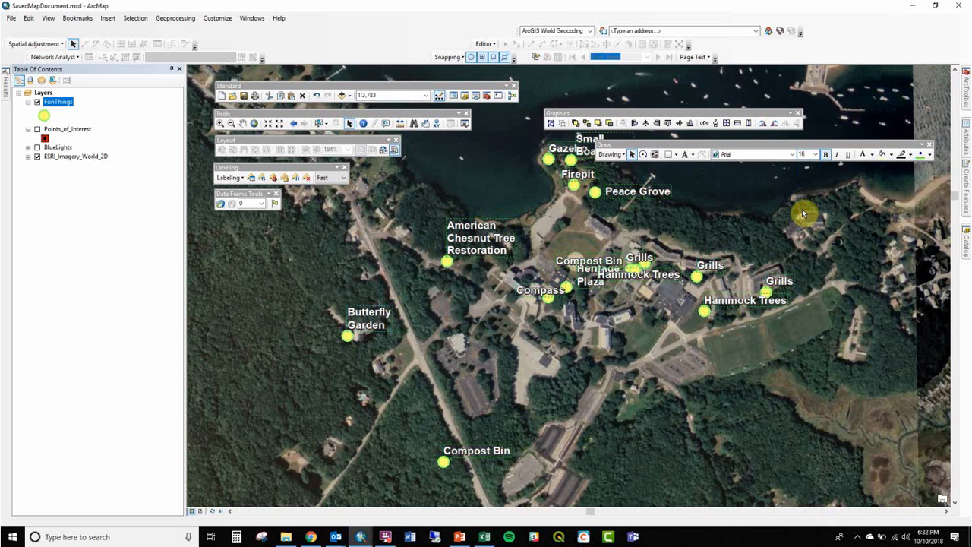
click(802, 209)
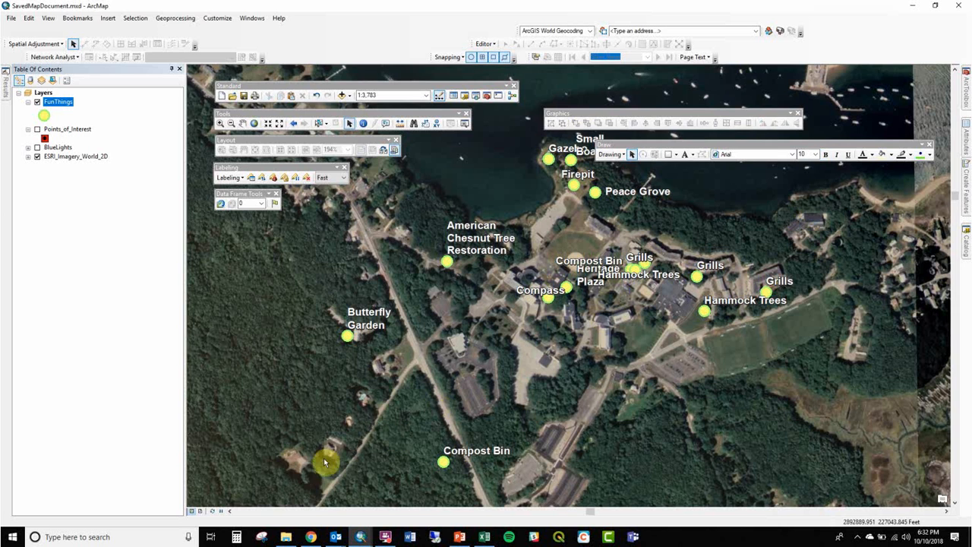
- Show the whole page in layout view and zoom the data frame to the FunThings points around the campus
click(200, 512)
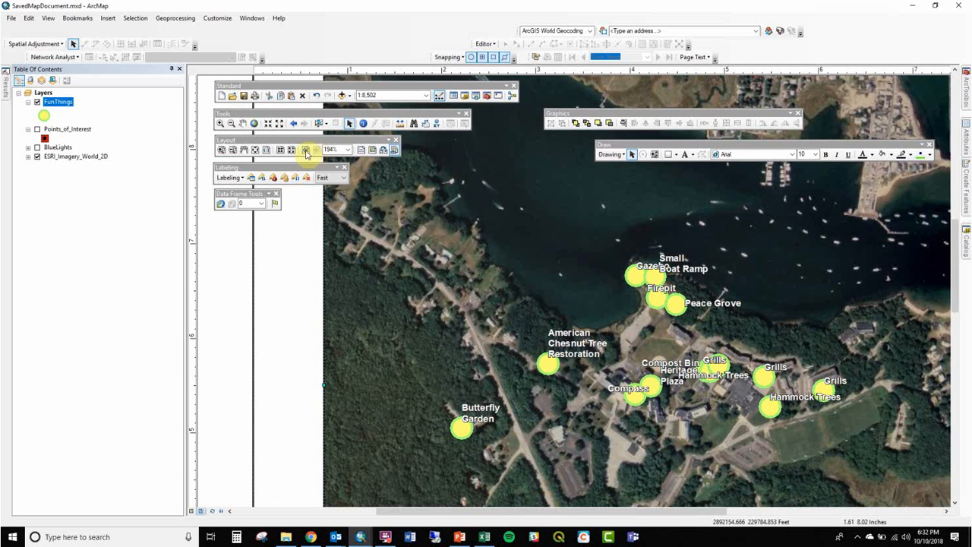
click(255, 151)
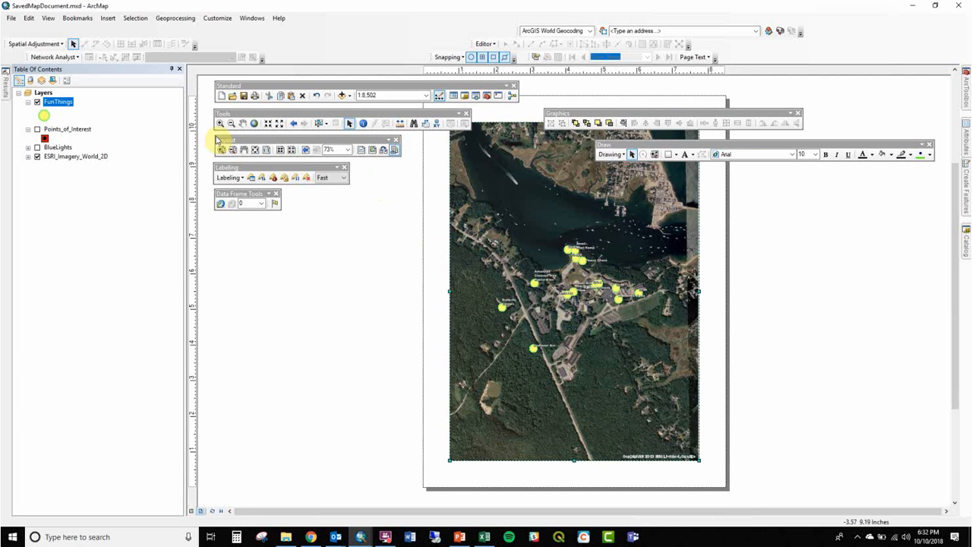
right_click(58, 100)
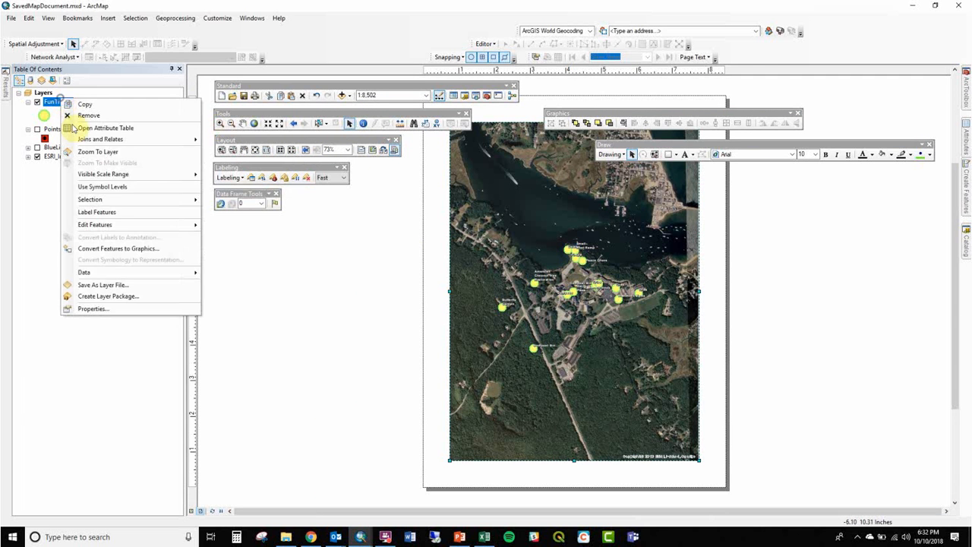
click(86, 152)
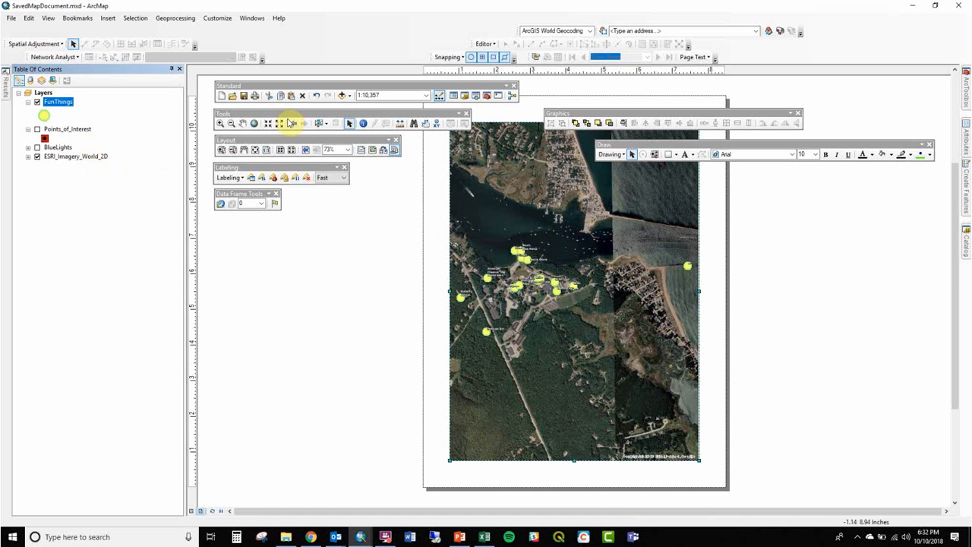
click(221, 124)
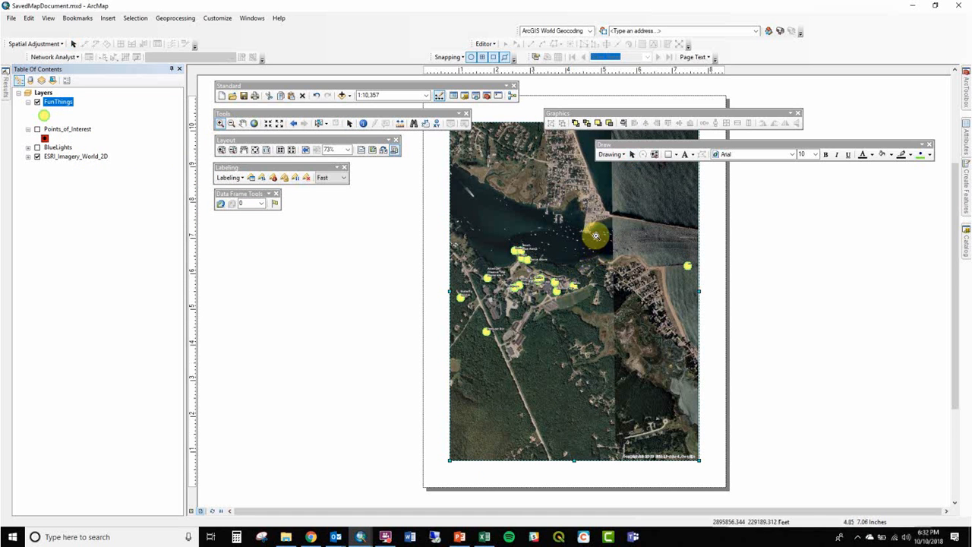
drag(497, 315, 453, 352)
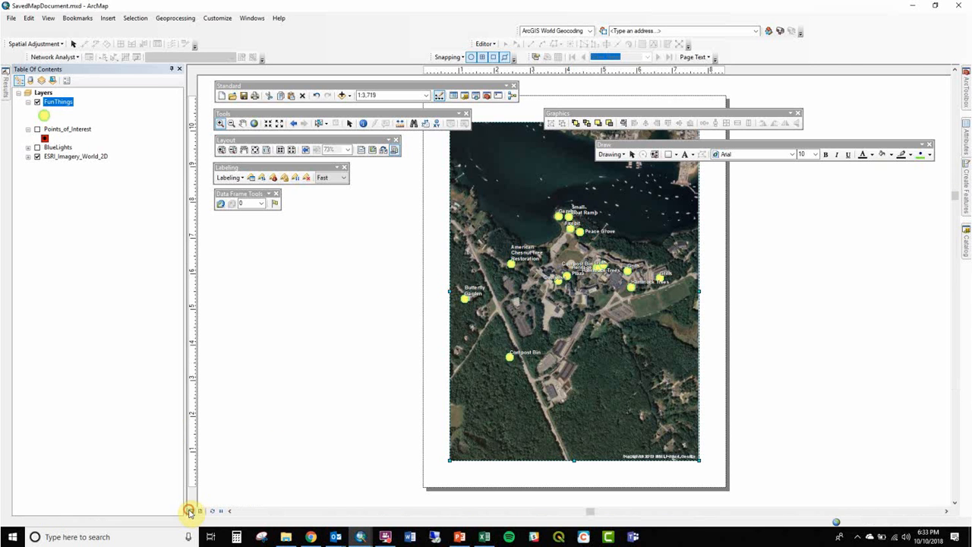
- Delete all the FunThings annotation text from the map in data view and return to layout view
click(191, 510)
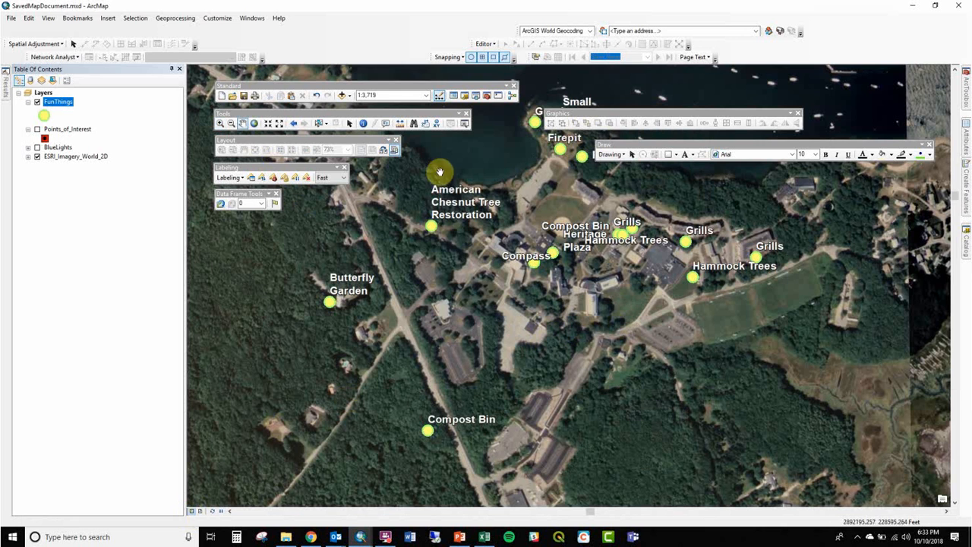
click(634, 154)
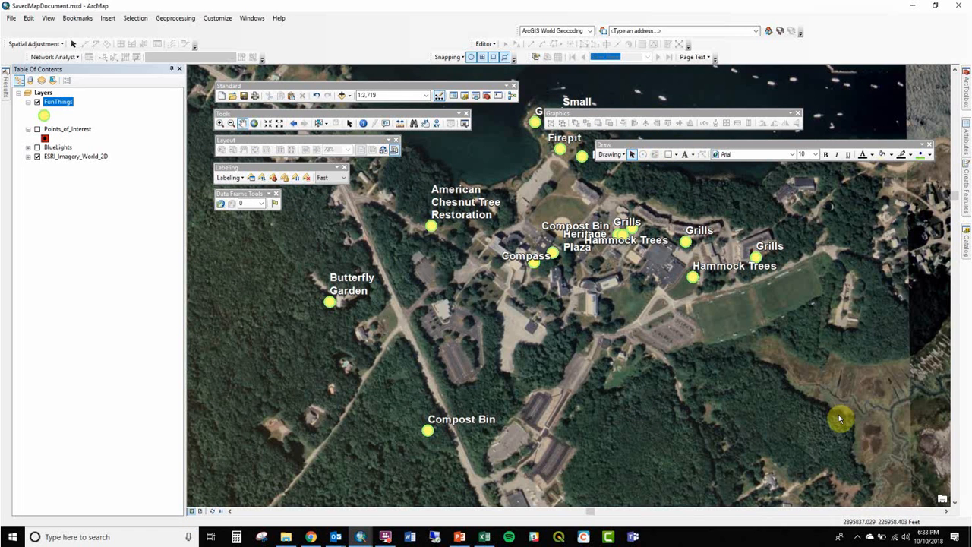
mouse_move(854, 463)
mouse_down()
mouse_move(580, 303)
mouse_move(201, 6)
mouse_move(202, 43)
mouse_move(251, 98)
mouse_move(258, 84)
mouse_up()
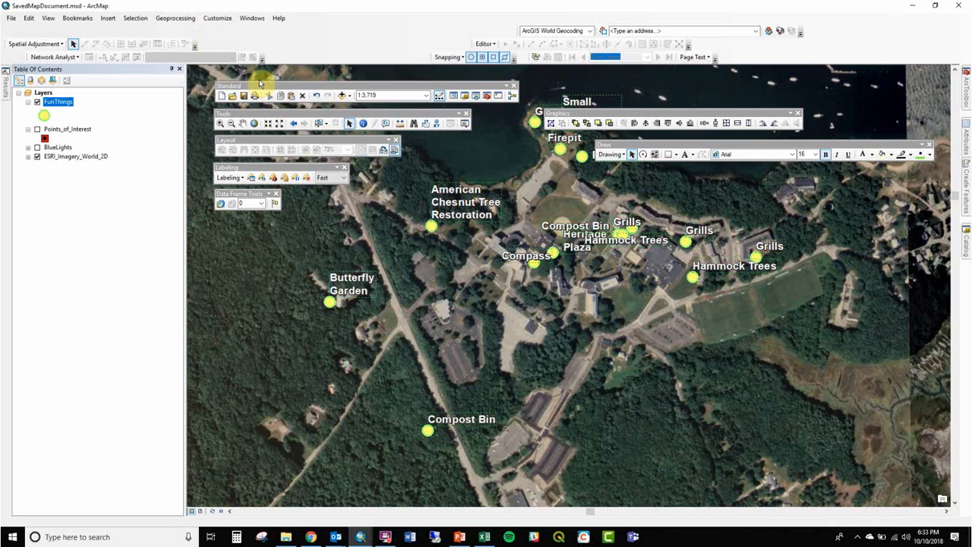
key(Delete)
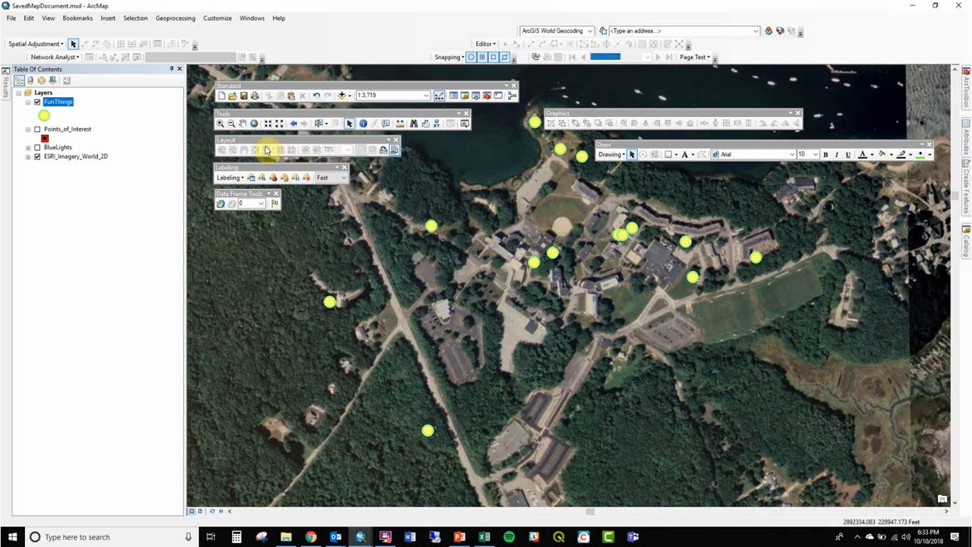
click(200, 511)
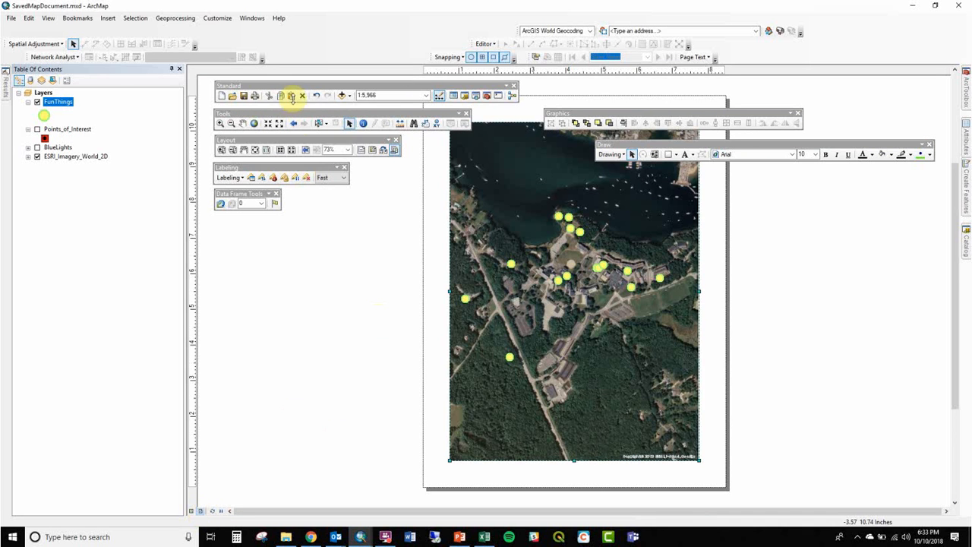
- Try duplicating the data frame beside the original on the layout, and delete the copy
click(276, 95)
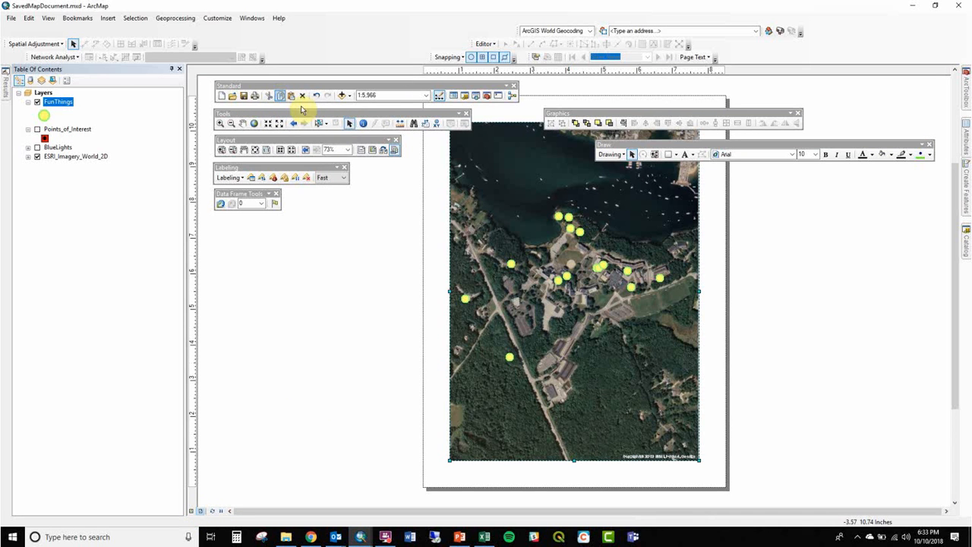
click(380, 275)
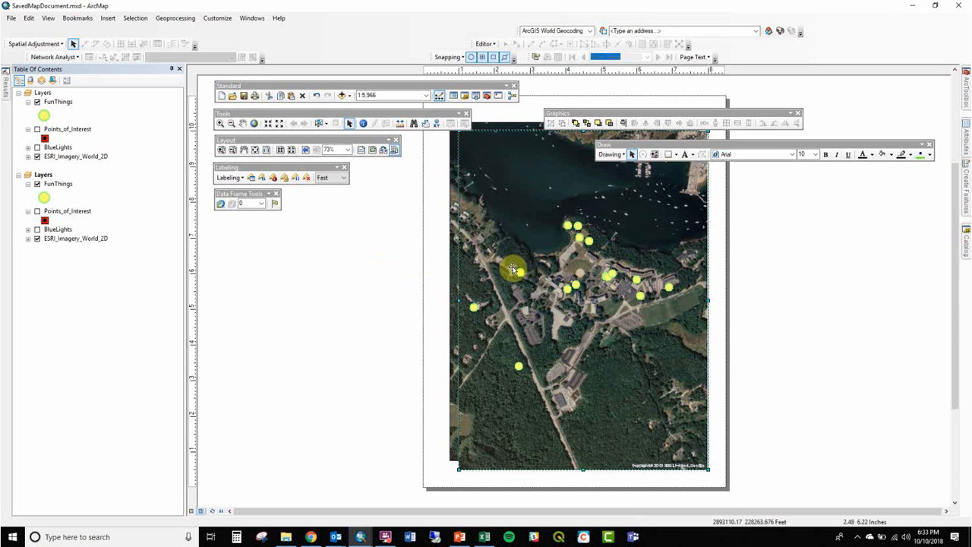
drag(513, 269, 479, 317)
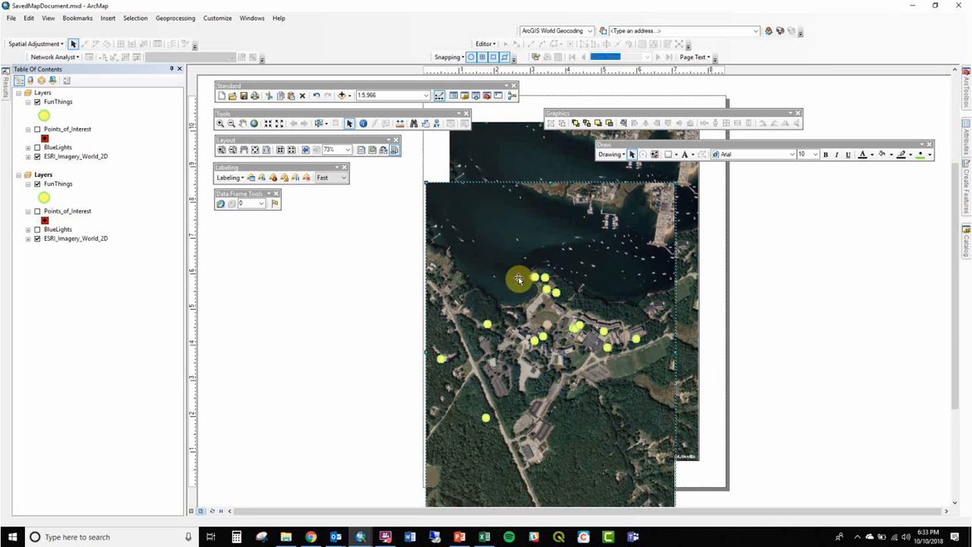
drag(612, 208, 451, 278)
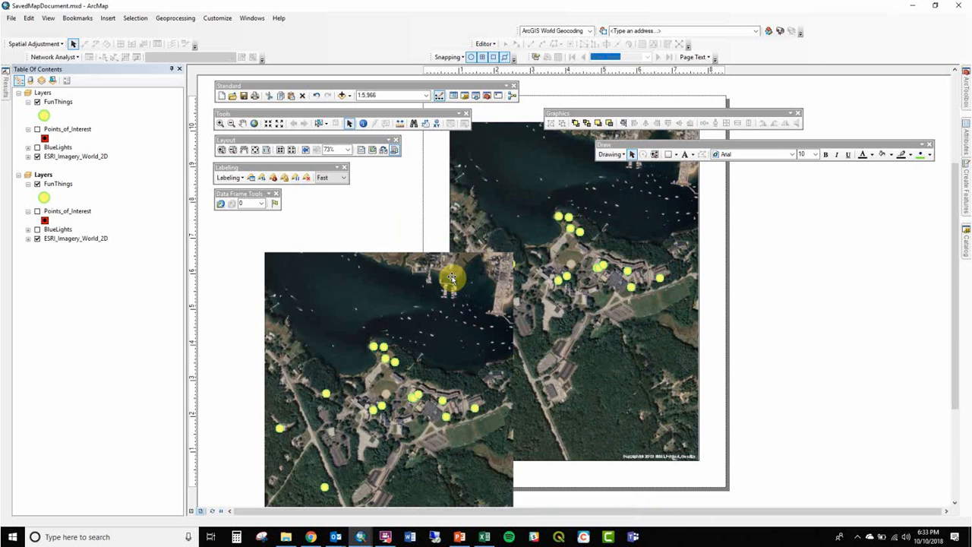
key(Delete)
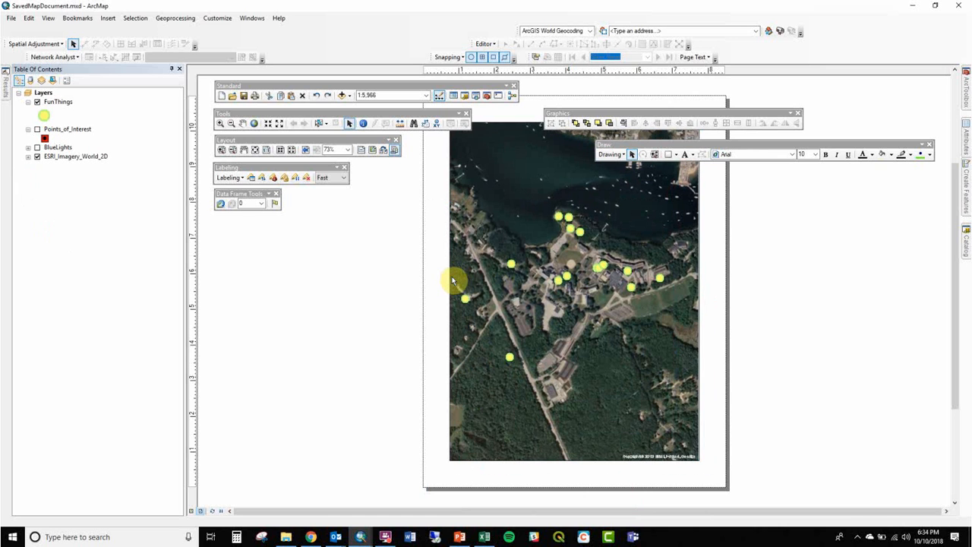